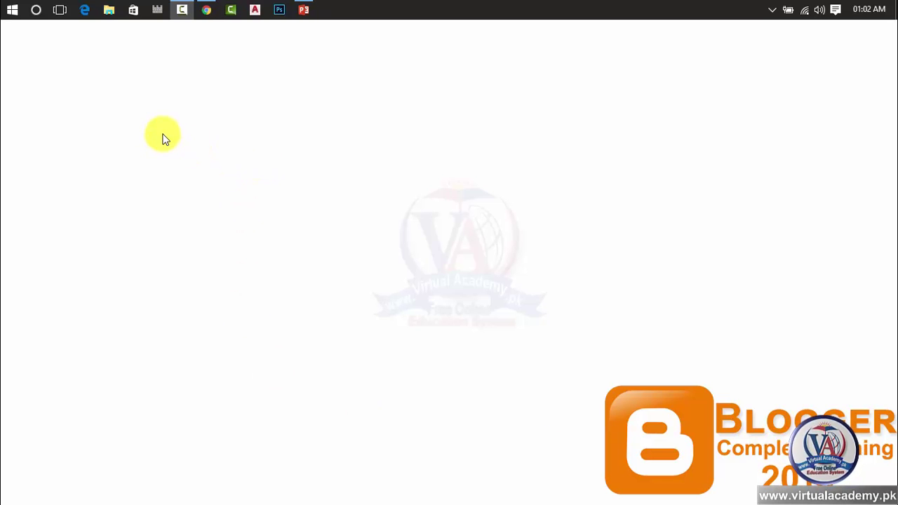
Step: Switch to Chrome and open the Other settings of the Virtual Academy blog to find the site feed options
{"action": "left_click", "coordinate": [208, 11]}
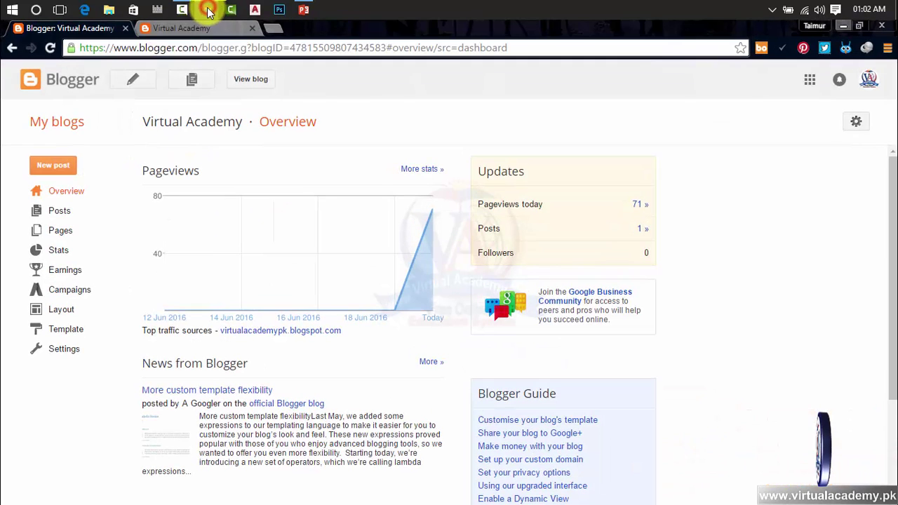
{"action": "left_click", "coordinate": [64, 349]}
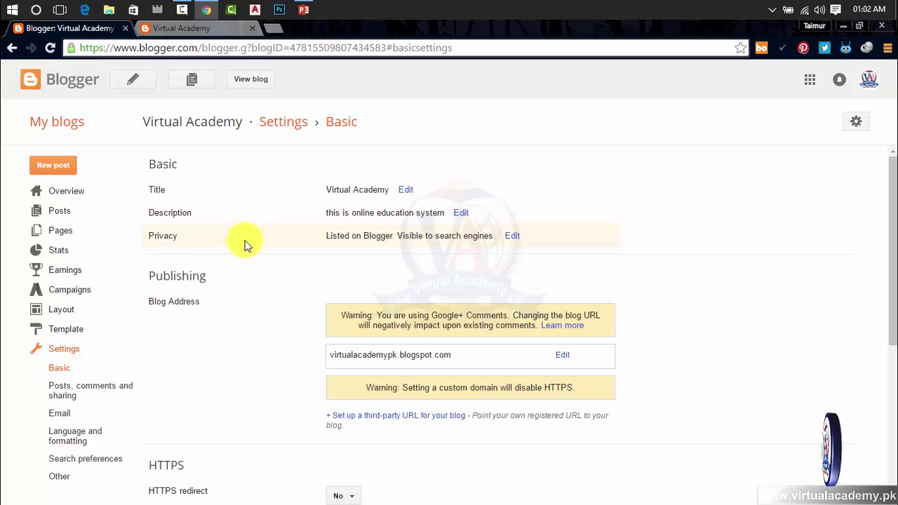
{"action": "scroll", "coordinate": [184, 324], "scroll_direction": "down", "scroll_amount": 4}
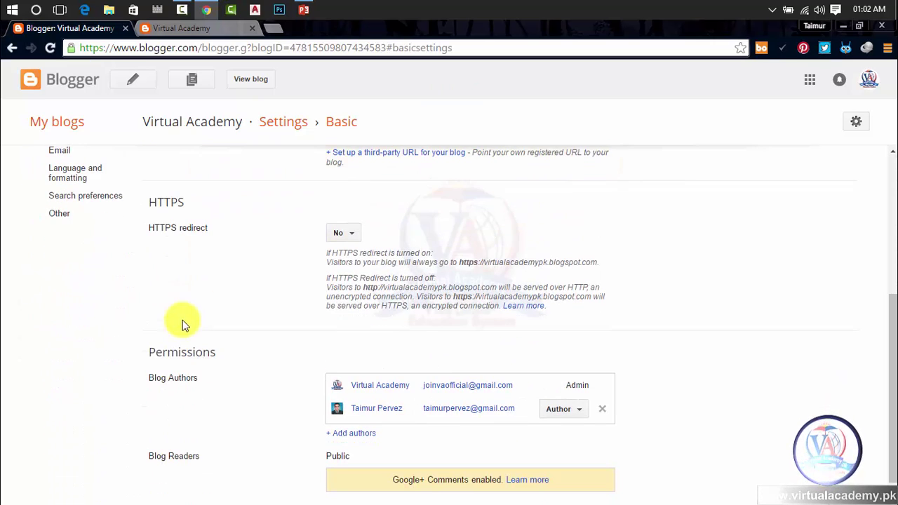
{"action": "left_click", "coordinate": [83, 213]}
{"action": "scroll", "coordinate": [258, 283], "scroll_direction": "up", "scroll_amount": 2}
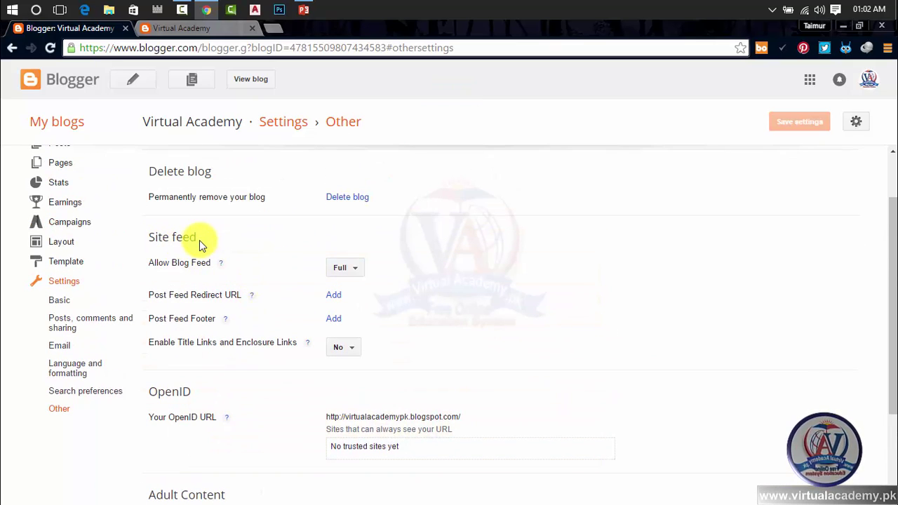
Step: Examine the live blog's Social Profiles section and the raw posts feed behind its RSS link
{"action": "left_click", "coordinate": [196, 27]}
{"action": "scroll", "coordinate": [516, 414], "scroll_direction": "down", "scroll_amount": 2}
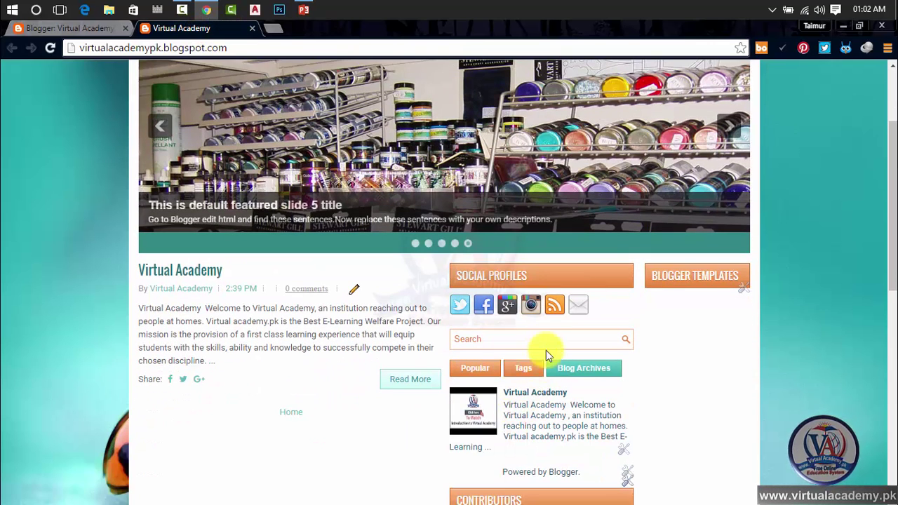
{"action": "left_click", "coordinate": [555, 309]}
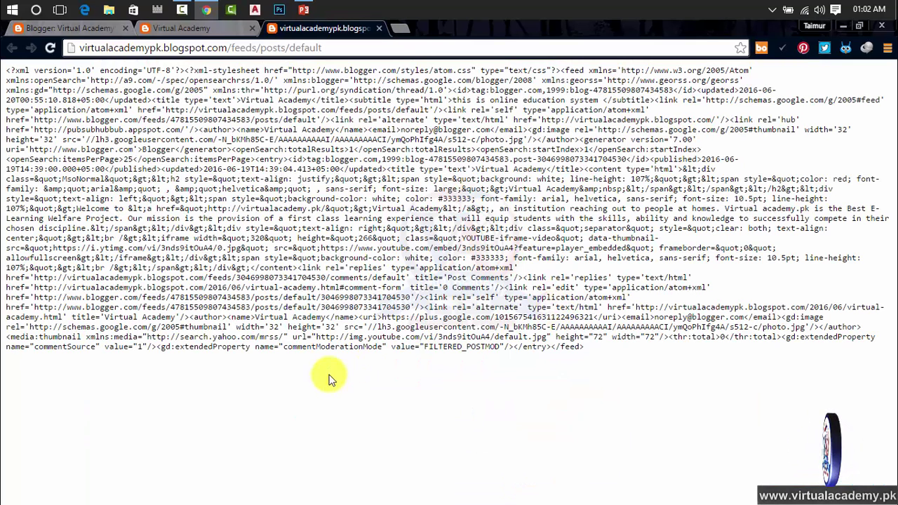
{"action": "left_click_drag", "start_coordinate": [583, 347], "coordinate": [5, 70]}
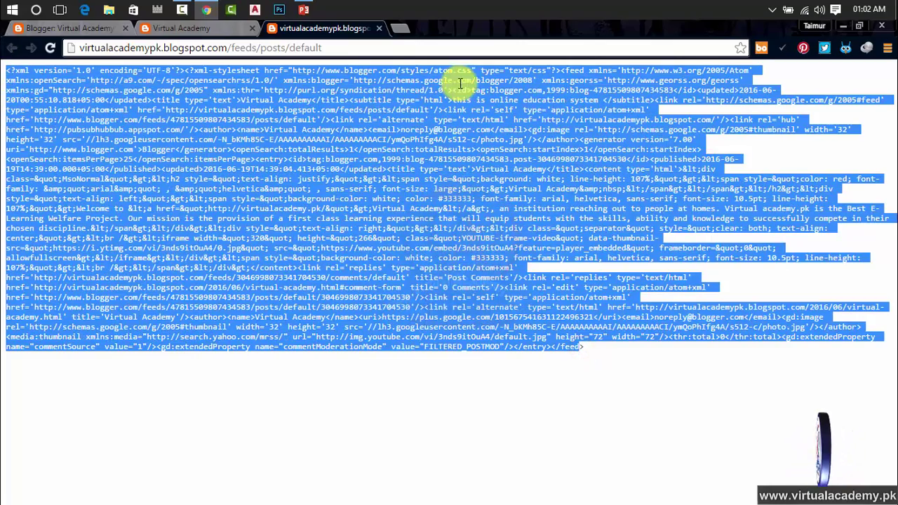
{"action": "left_click", "coordinate": [186, 28]}
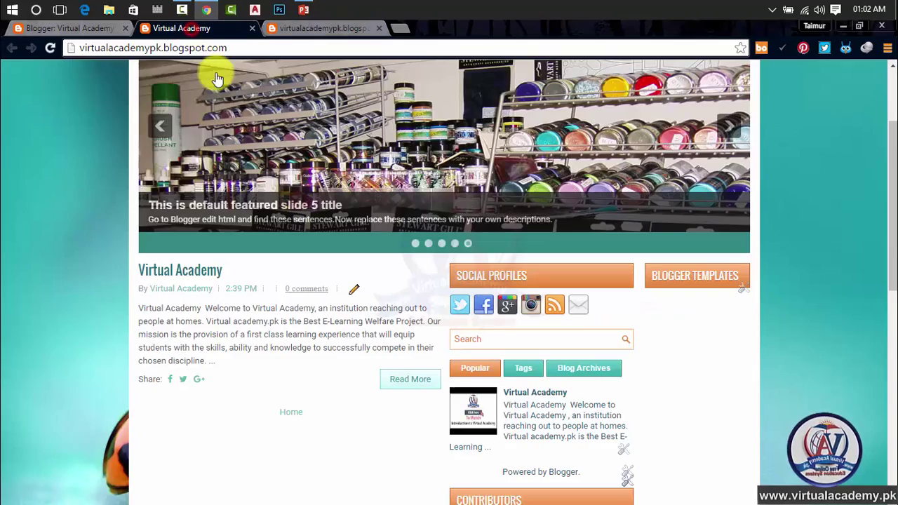
{"action": "scroll", "coordinate": [476, 351], "scroll_direction": "down", "scroll_amount": 1}
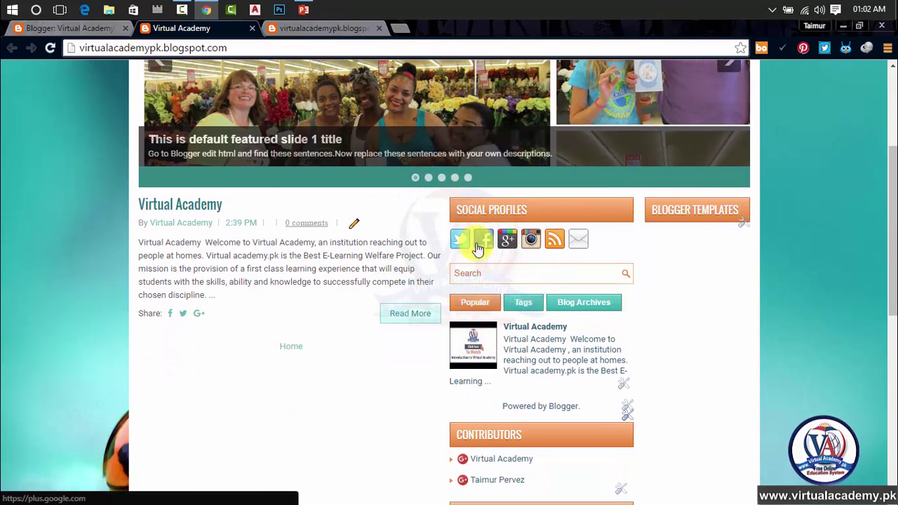
{"action": "scroll", "coordinate": [477, 245], "scroll_direction": "up", "scroll_amount": 3}
Step: Return to the blog's site feed settings and follow the FeedBurner link in the Post Feed Redirect URL help
{"action": "left_click", "coordinate": [62, 30]}
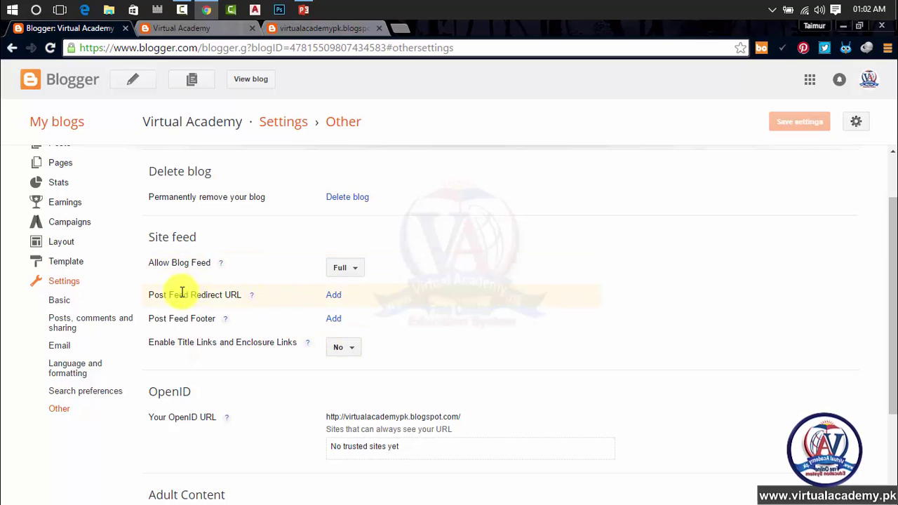
{"action": "left_click", "coordinate": [251, 296]}
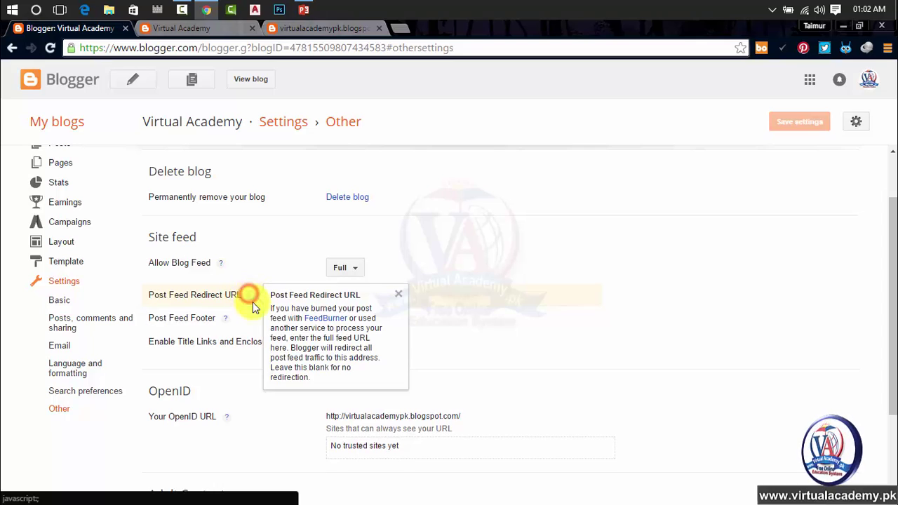
{"action": "left_click", "coordinate": [322, 319]}
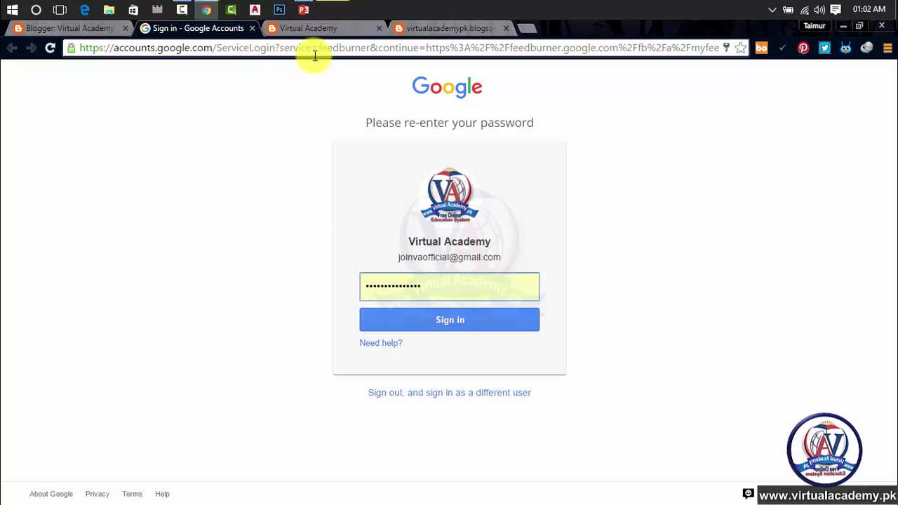
{"action": "left_click", "coordinate": [529, 29]}
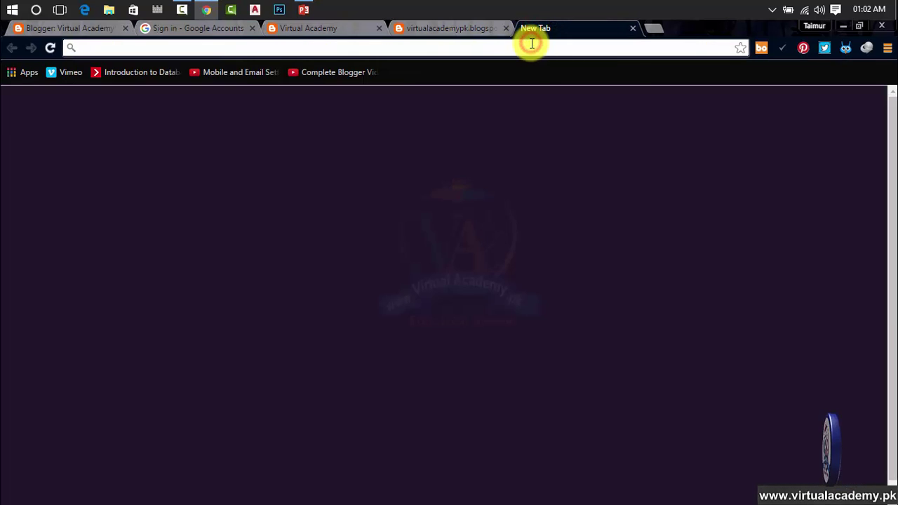
{"action": "type", "text": "facebook.com"}
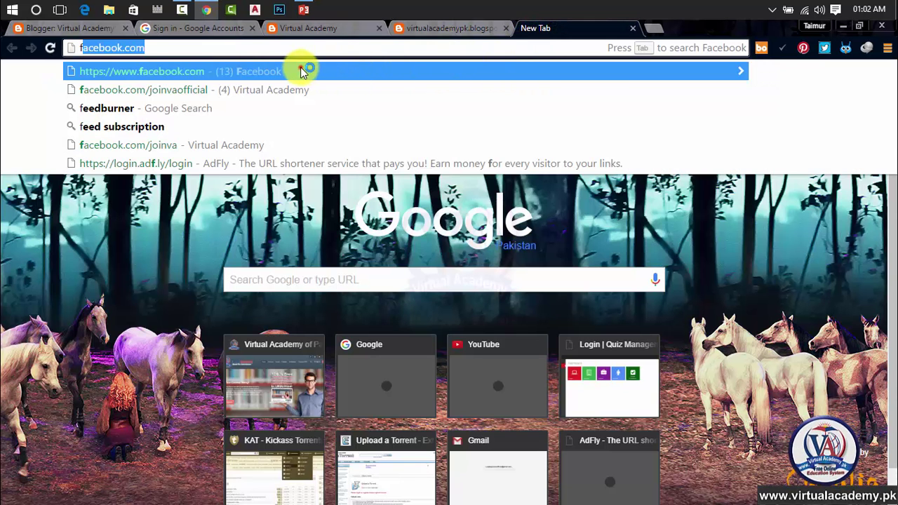
{"action": "left_click", "coordinate": [302, 70]}
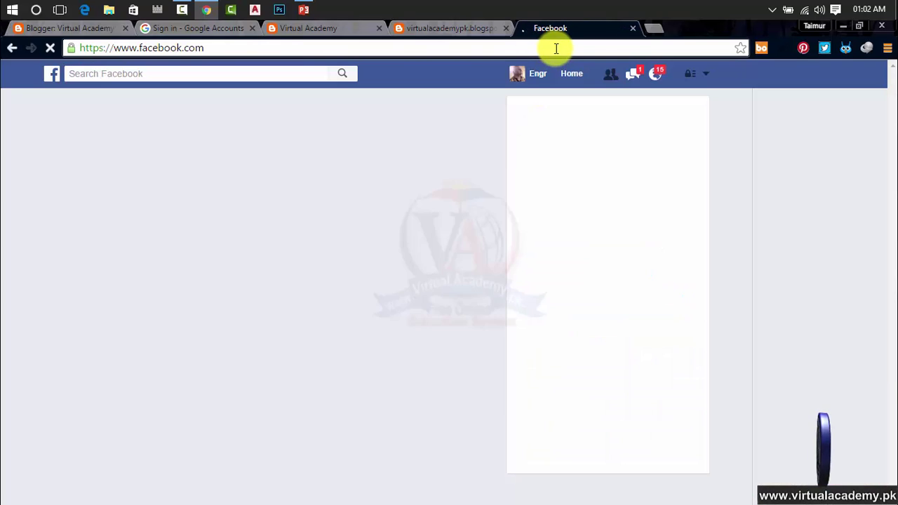
Step: Search Google for feedburner, open the FeedBurner - Google result, and close that page
{"action": "left_click", "coordinate": [583, 47]}
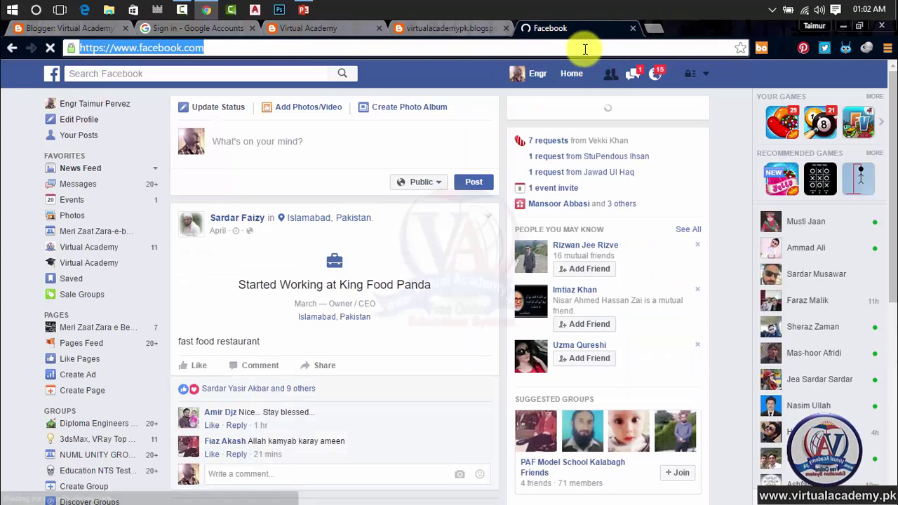
{"action": "type", "text": "f"}
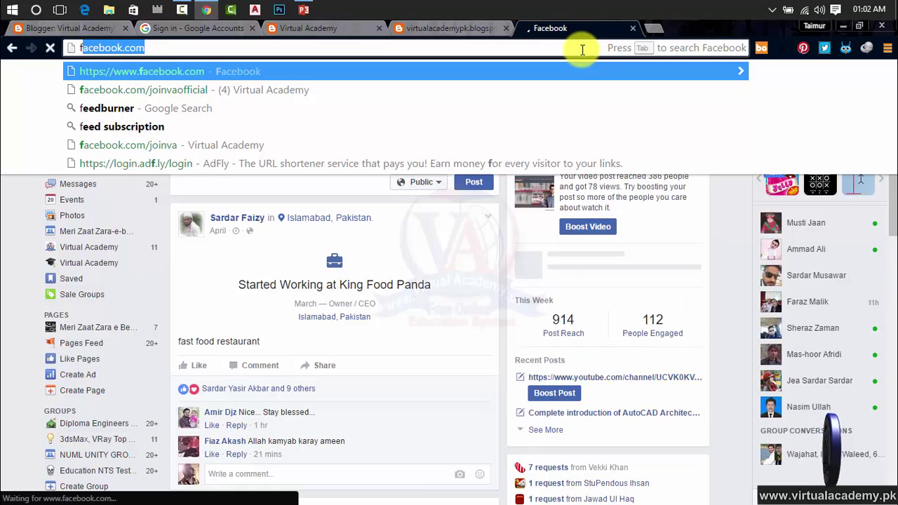
{"action": "left_click", "coordinate": [119, 111]}
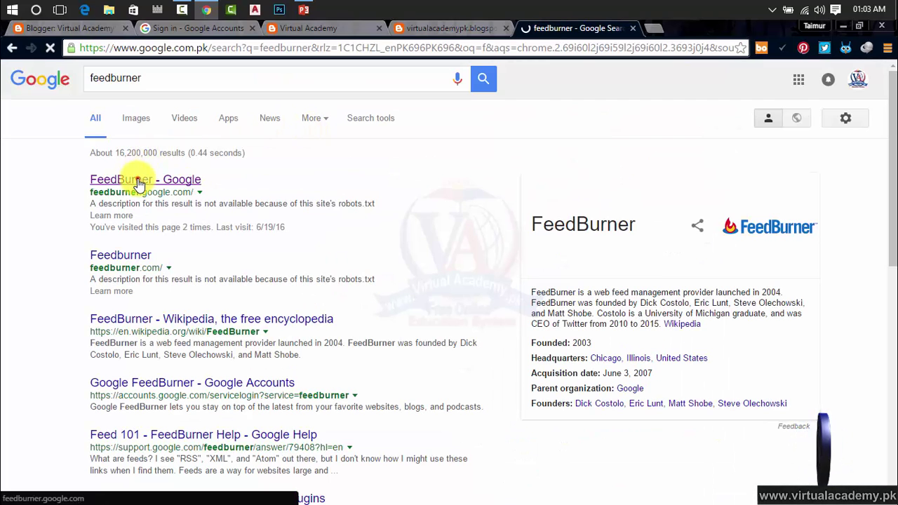
{"action": "left_click", "coordinate": [138, 180]}
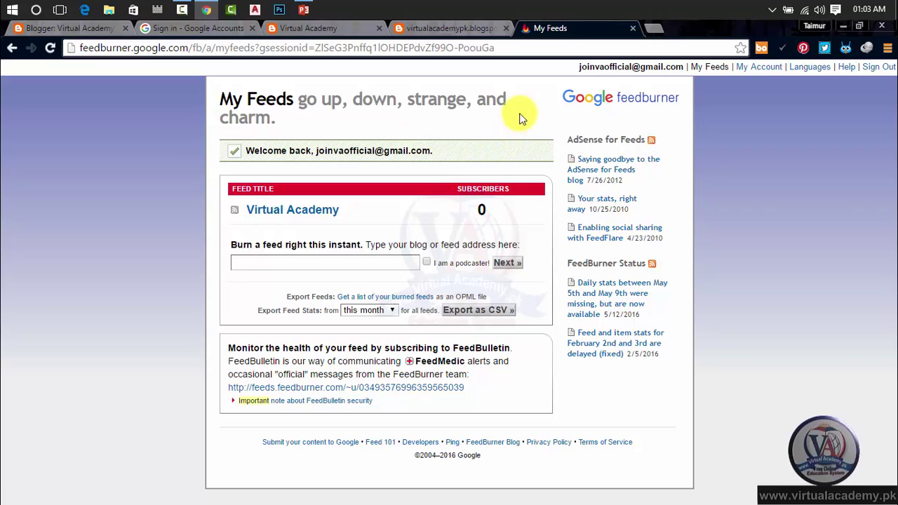
{"action": "left_click", "coordinate": [633, 29]}
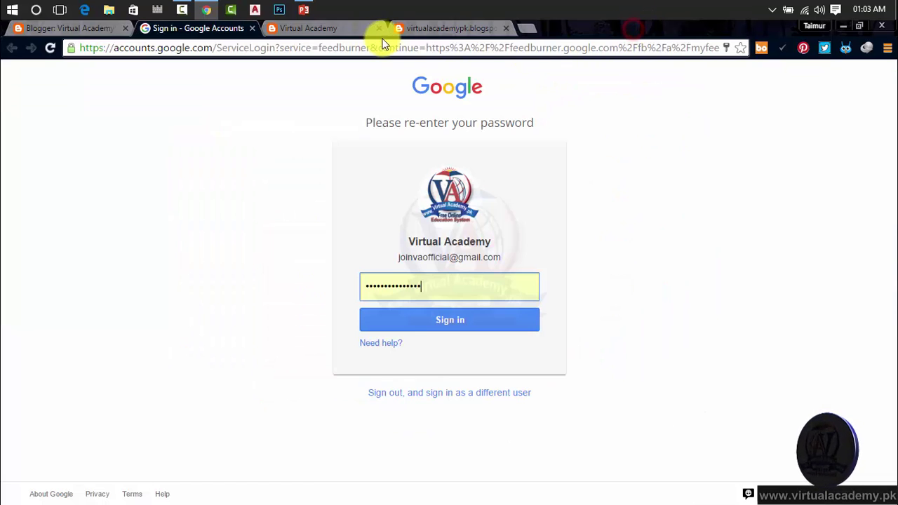
Step: Sign in to FeedBurner with the prefilled account password and activate the field for burning a new feed
{"action": "left_click", "coordinate": [456, 320]}
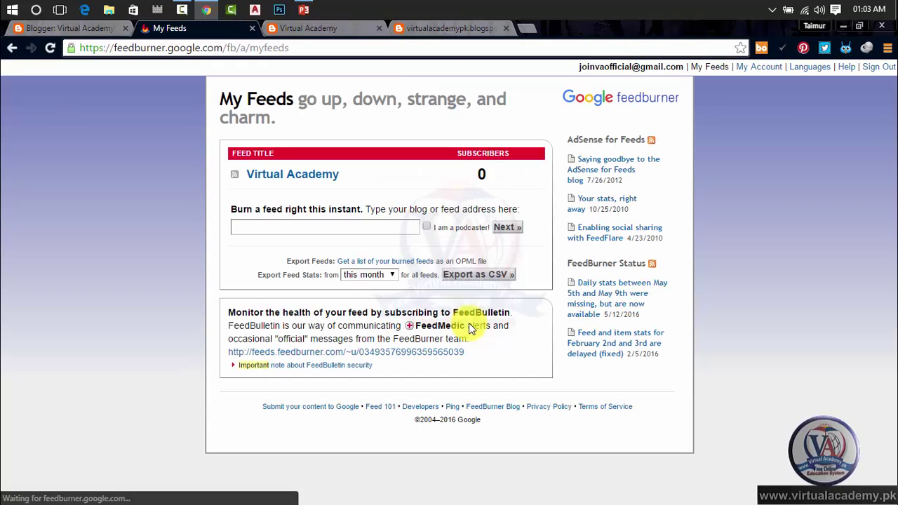
{"action": "left_click", "coordinate": [351, 226]}
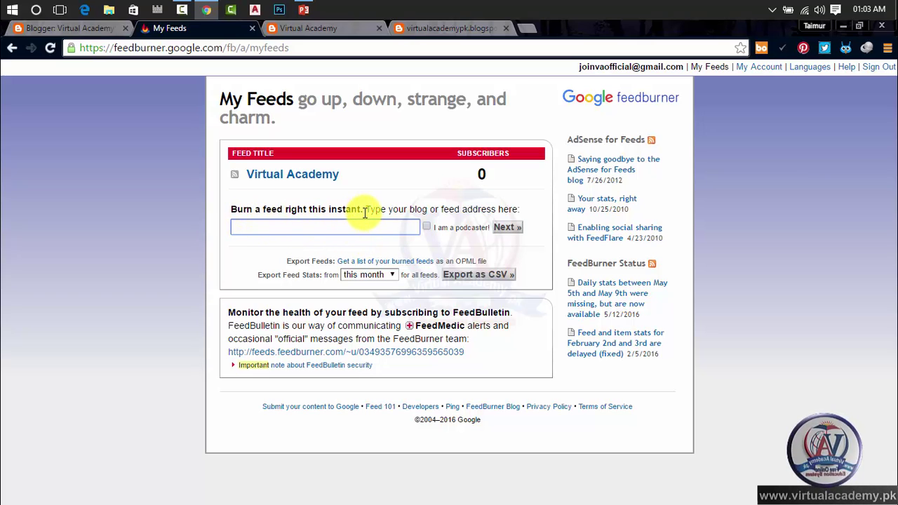
{"action": "left_click", "coordinate": [349, 227]}
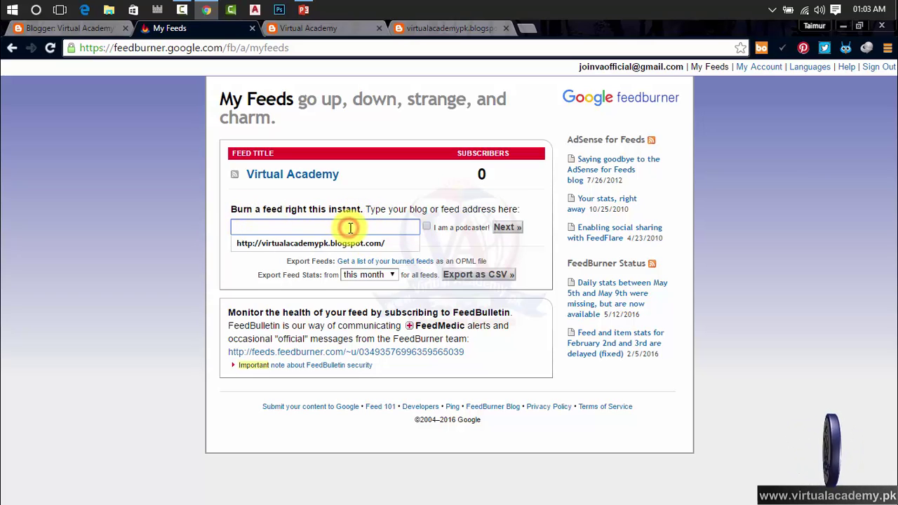
{"action": "left_click", "coordinate": [361, 231]}
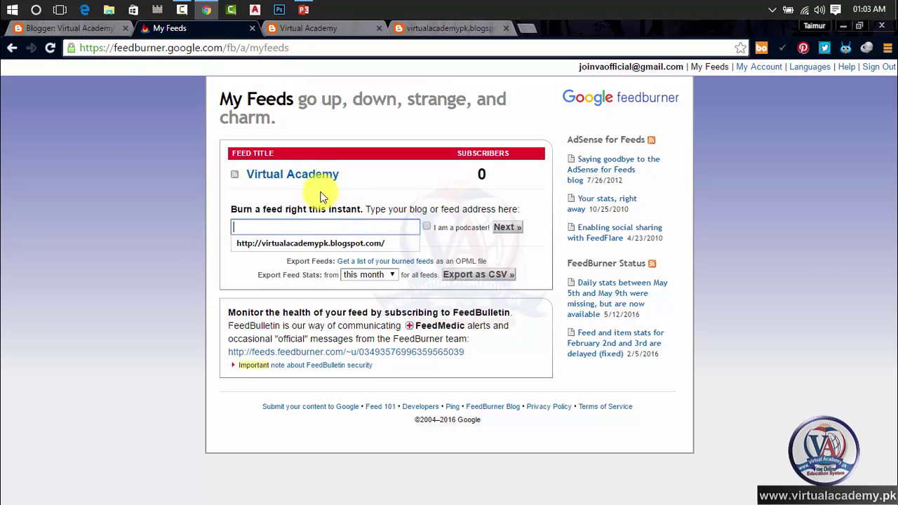
{"action": "left_click", "coordinate": [98, 28]}
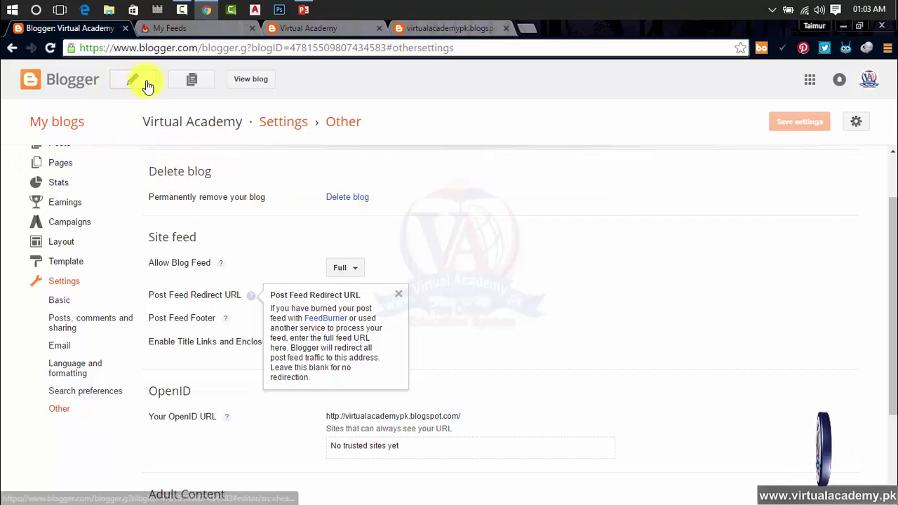
{"action": "left_click", "coordinate": [250, 82]}
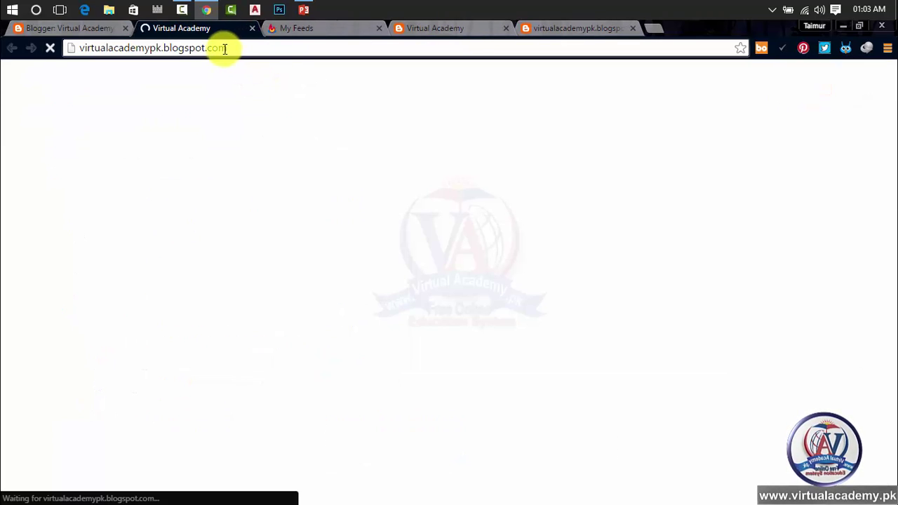
{"action": "left_click_drag", "start_coordinate": [249, 48], "coordinate": [49, 48]}
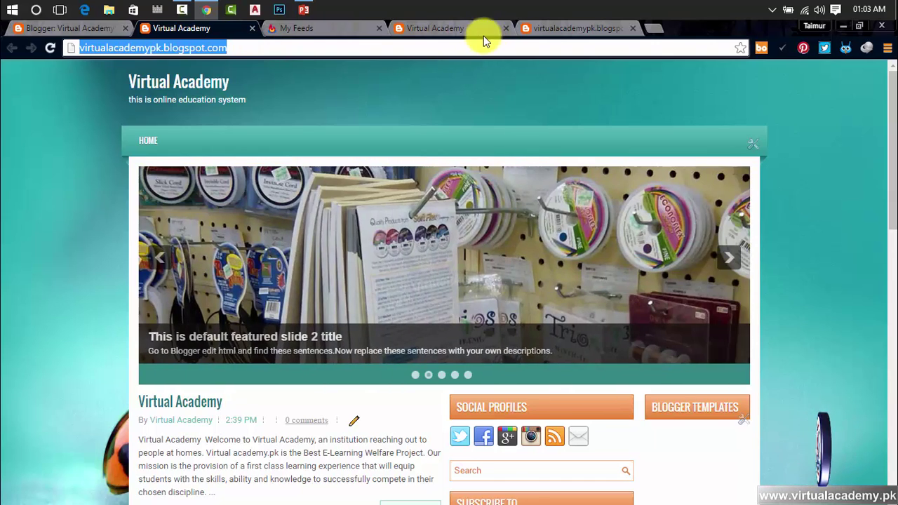
{"action": "left_click", "coordinate": [457, 32]}
{"action": "left_click", "coordinate": [316, 28]}
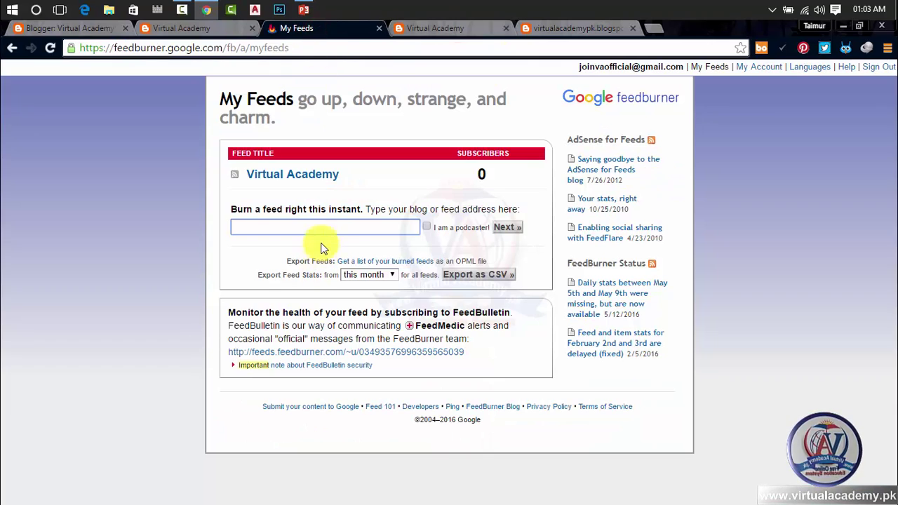
{"action": "key", "text": "Down"}
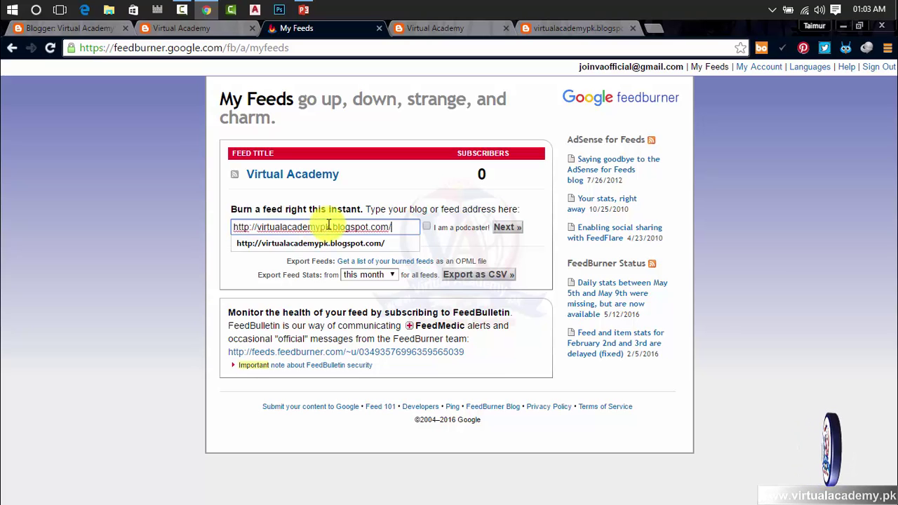
Step: Submit the blog address and accept the Virtual Academy - Atom feed as the source
{"action": "left_click", "coordinate": [507, 227]}
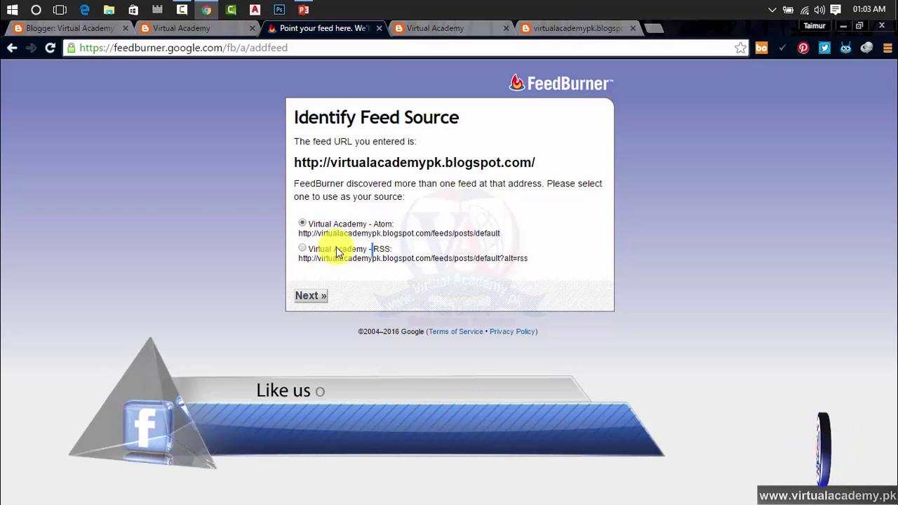
{"action": "left_click", "coordinate": [316, 293]}
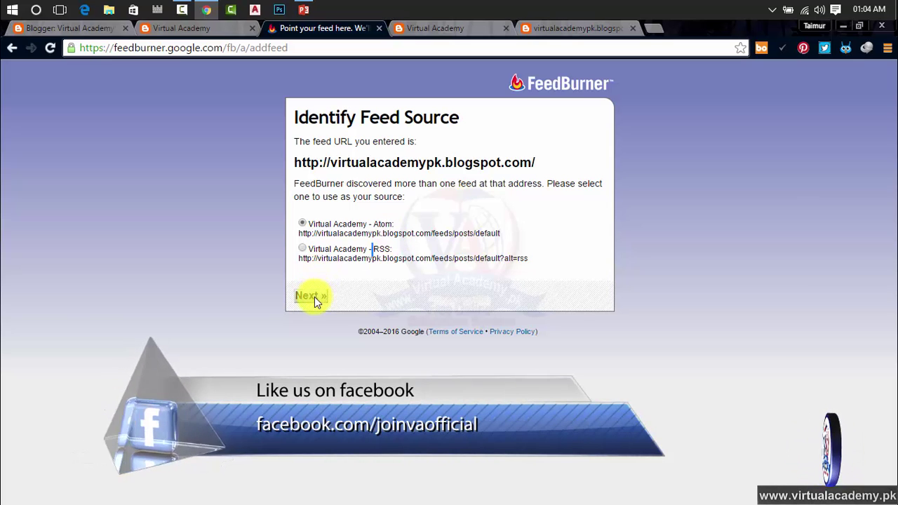
{"action": "left_click", "coordinate": [315, 297]}
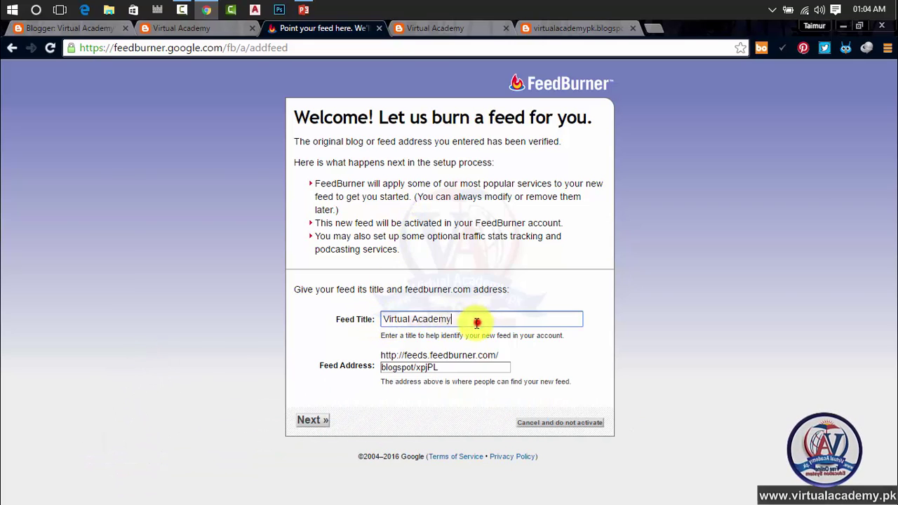
Step: Keep the feed title Virtual Academy, set the feed address to blogspot/VA, and continue the feed setup
{"action": "left_click_drag", "start_coordinate": [477, 323], "coordinate": [352, 318]}
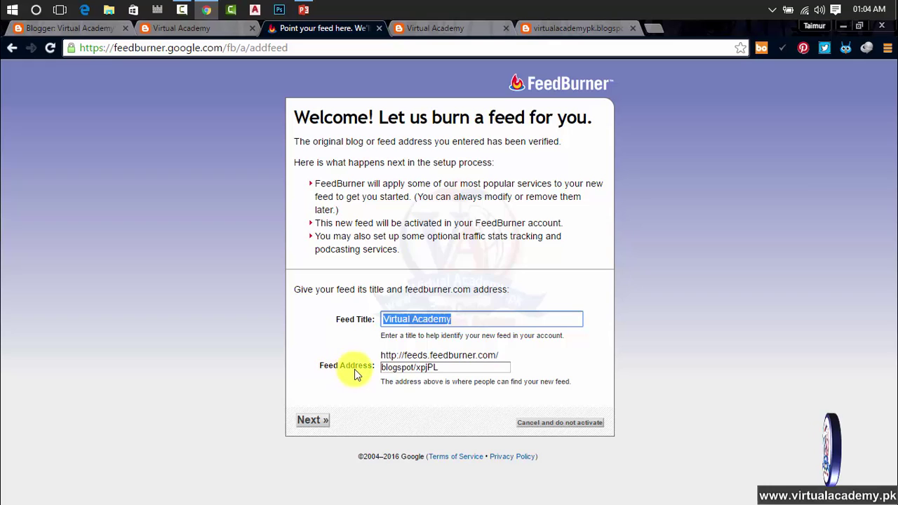
{"action": "left_click_drag", "start_coordinate": [446, 367], "coordinate": [328, 370]}
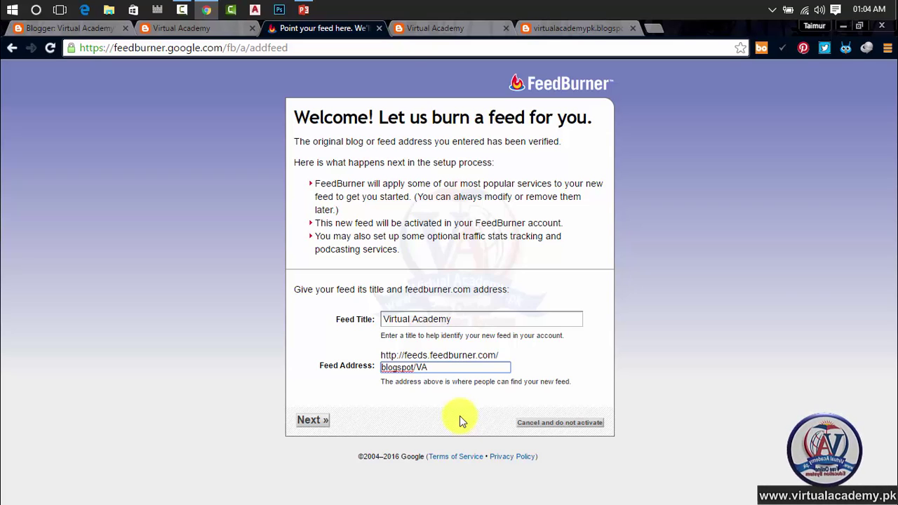
{"action": "left_click", "coordinate": [321, 424]}
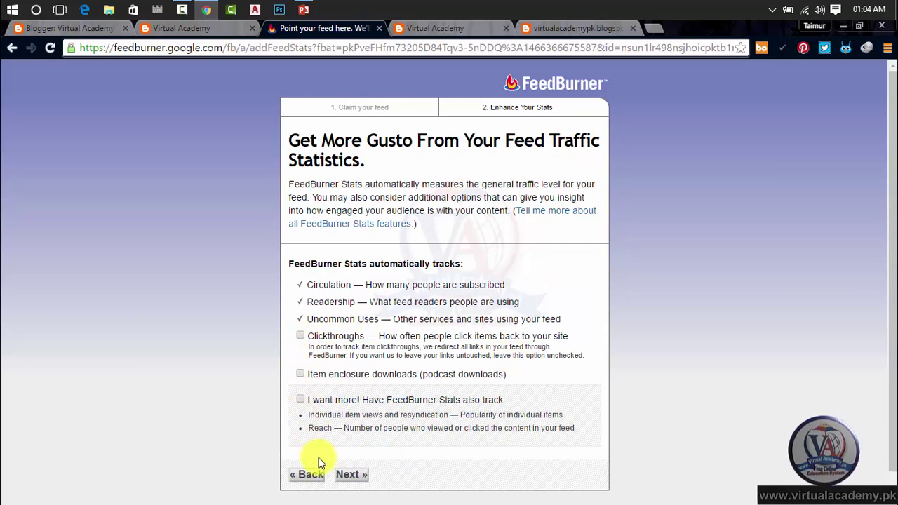
Step: Leave the optional statistics tracking unselected and finish setting up the Virtual Academy feed
{"action": "left_click", "coordinate": [351, 475]}
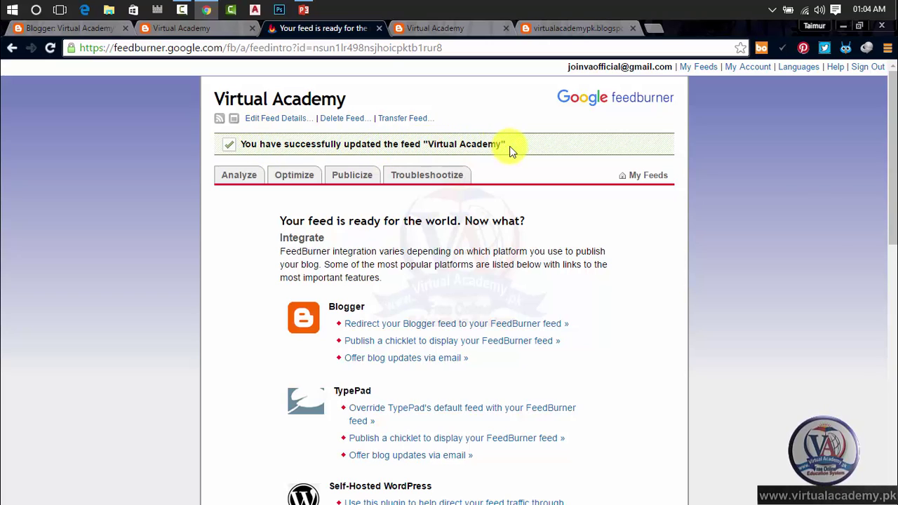
{"action": "left_click_drag", "start_coordinate": [512, 145], "coordinate": [237, 145]}
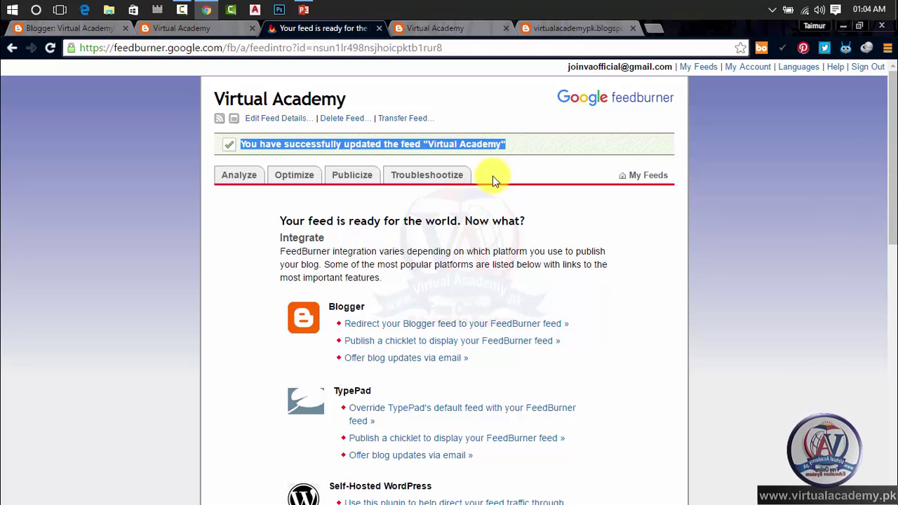
Step: Open the published Virtual Academy feed, examine its current content, and return to the feed's management page
{"action": "left_click", "coordinate": [220, 123]}
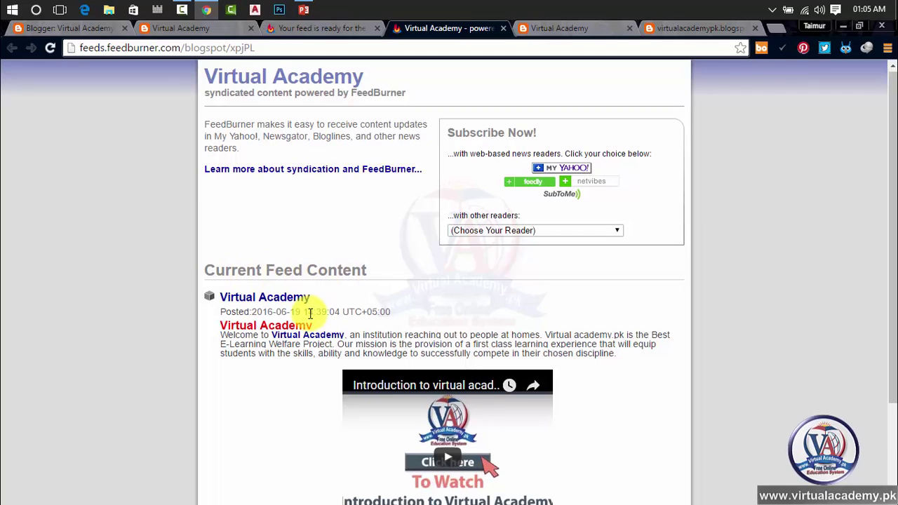
{"action": "scroll", "coordinate": [308, 302], "scroll_direction": "down", "scroll_amount": 1}
{"action": "scroll", "coordinate": [371, 295], "scroll_direction": "down", "scroll_amount": 1}
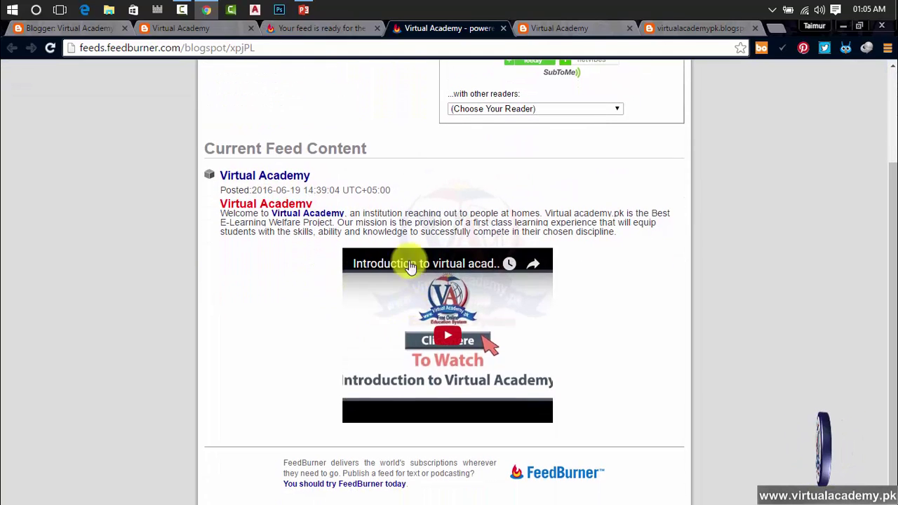
{"action": "scroll", "coordinate": [351, 372], "scroll_direction": "up", "scroll_amount": 2}
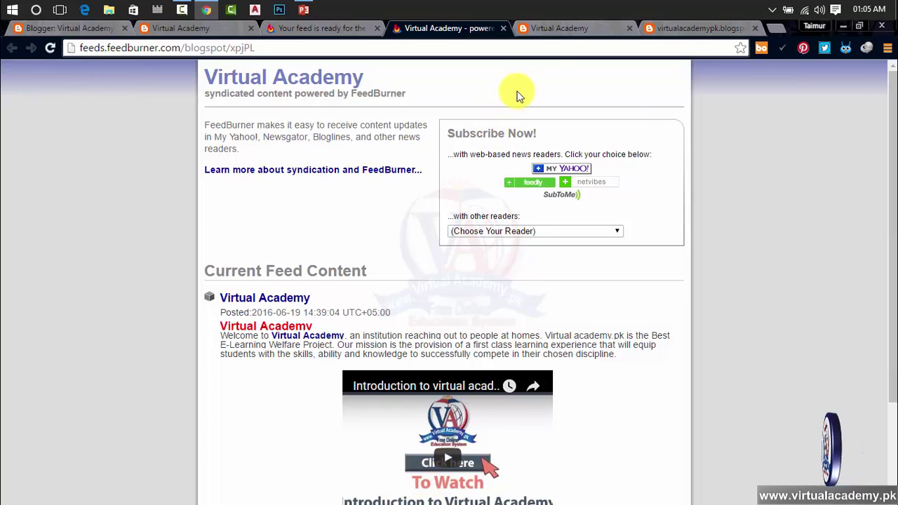
{"action": "left_click", "coordinate": [562, 32]}
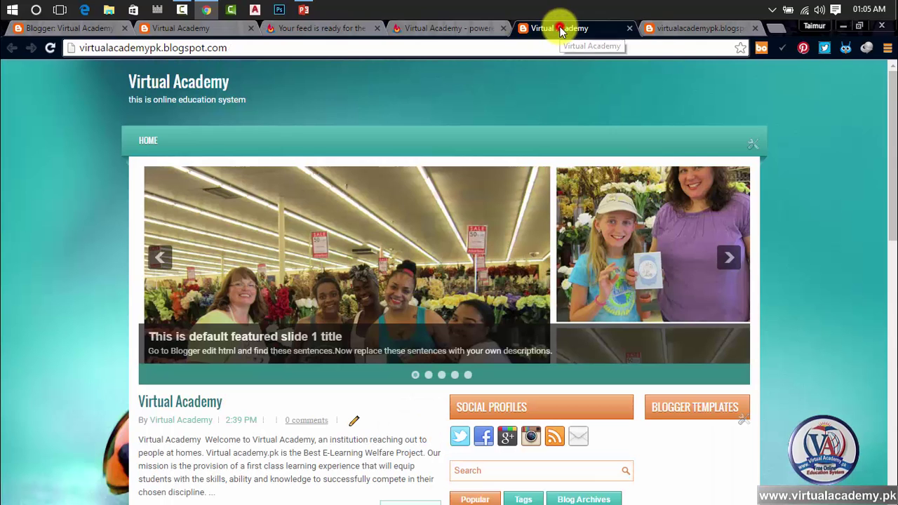
{"action": "left_click", "coordinate": [446, 29]}
{"action": "left_click", "coordinate": [349, 31]}
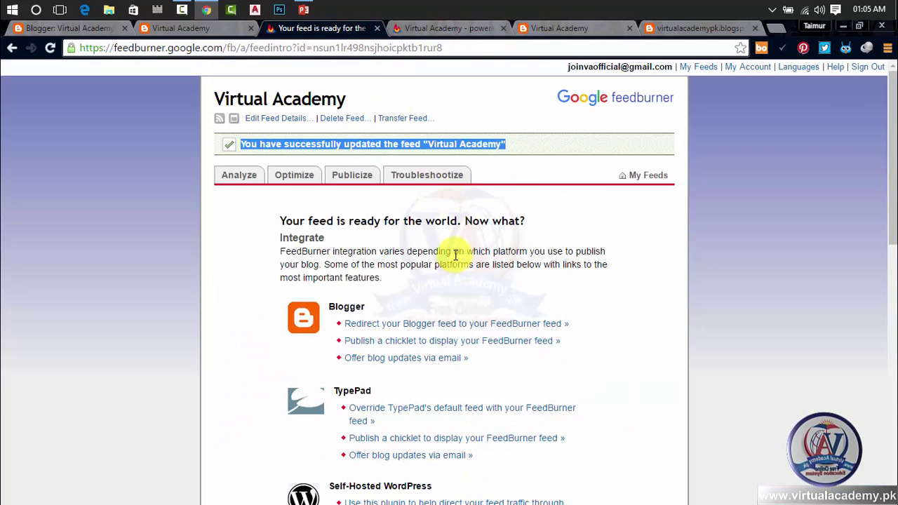
{"action": "left_click", "coordinate": [281, 119]}
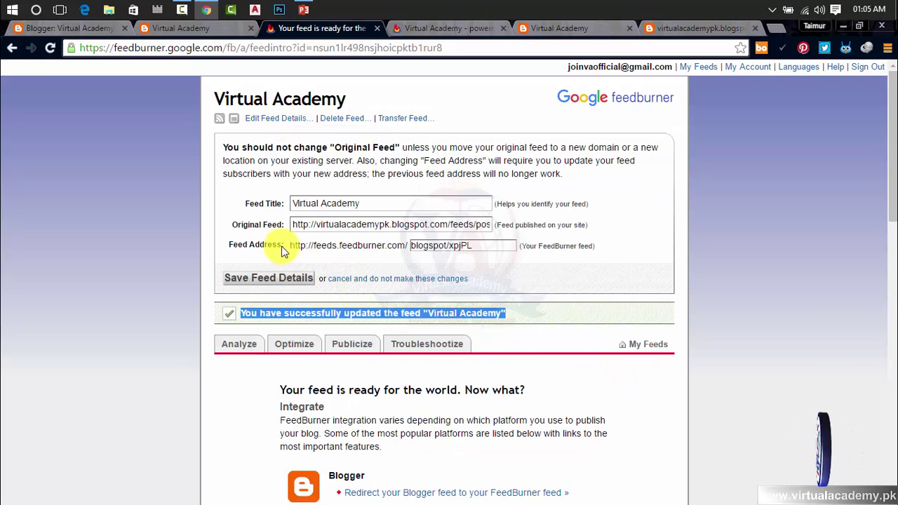
{"action": "left_click_drag", "start_coordinate": [290, 244], "coordinate": [388, 244]}
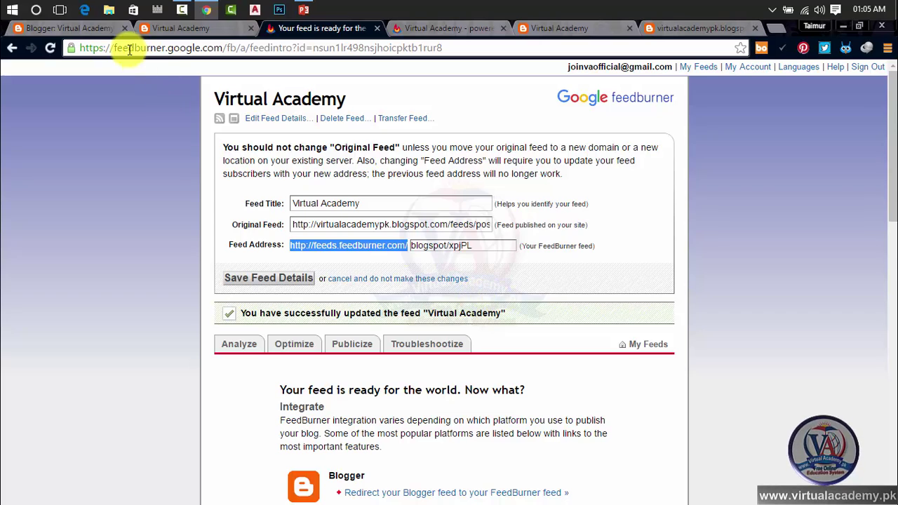
{"action": "left_click", "coordinate": [92, 29]}
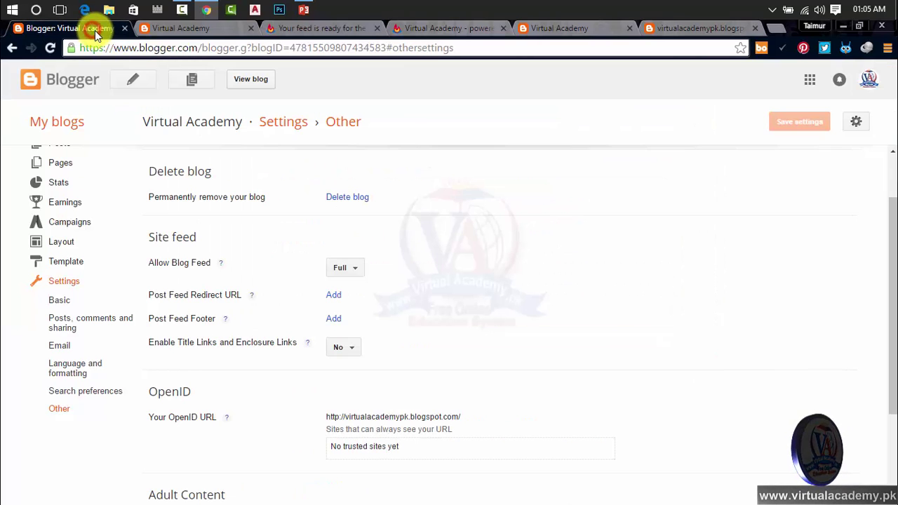
{"action": "left_click", "coordinate": [334, 294]}
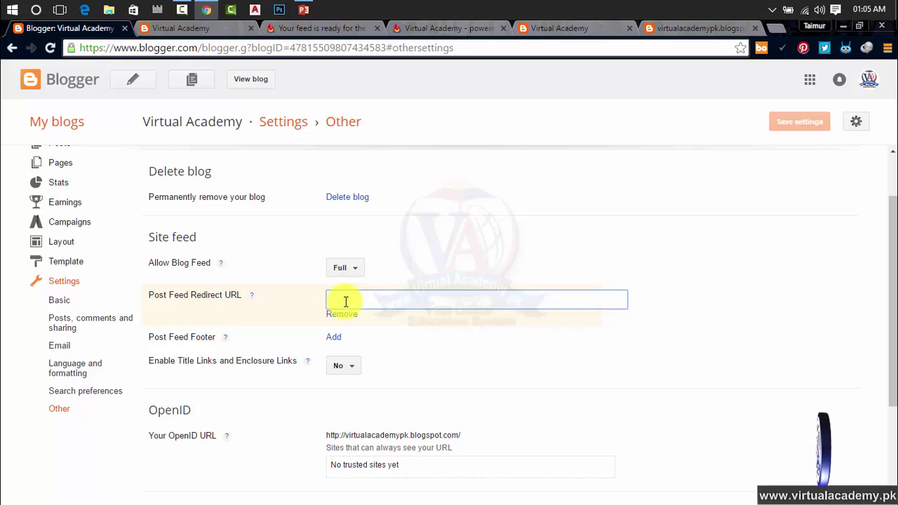
{"action": "left_click", "coordinate": [434, 31]}
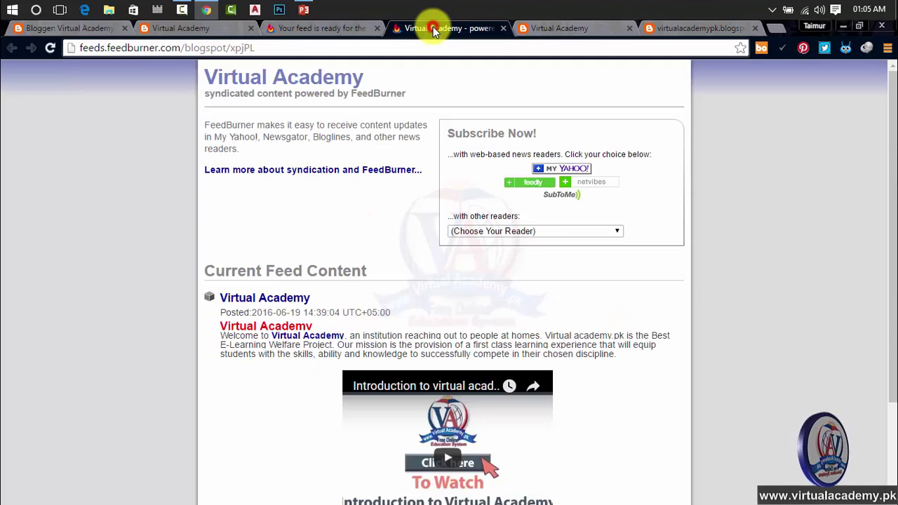
{"action": "left_click", "coordinate": [344, 28]}
{"action": "left_click_drag", "start_coordinate": [477, 245], "coordinate": [403, 245]}
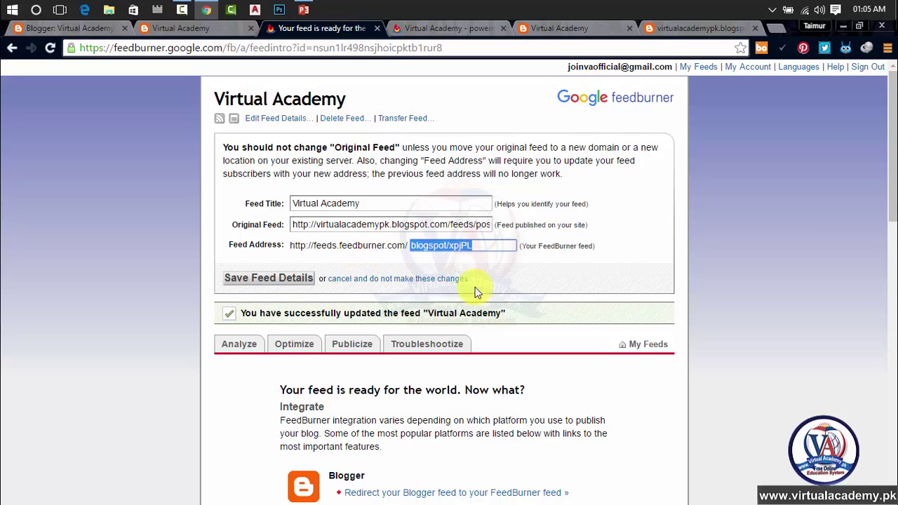
{"action": "left_click", "coordinate": [181, 29]}
{"action": "left_click", "coordinate": [83, 30]}
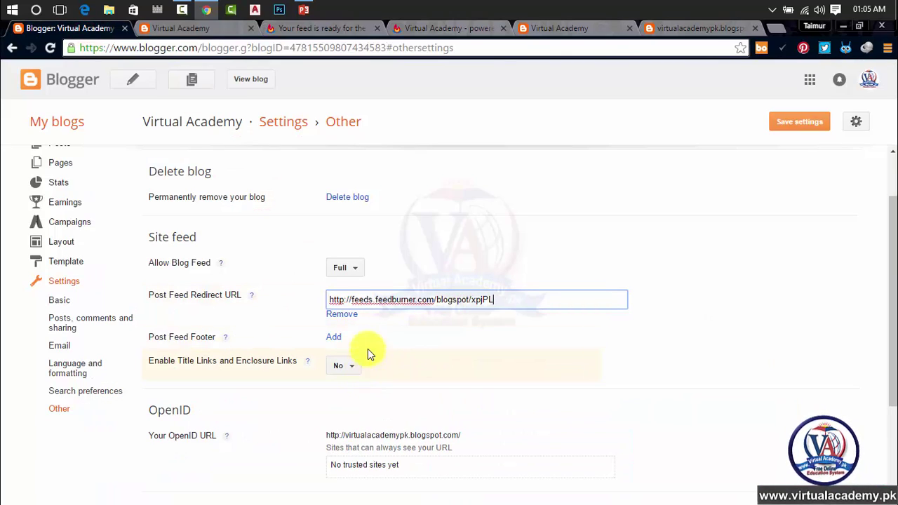
{"action": "left_click", "coordinate": [796, 122]}
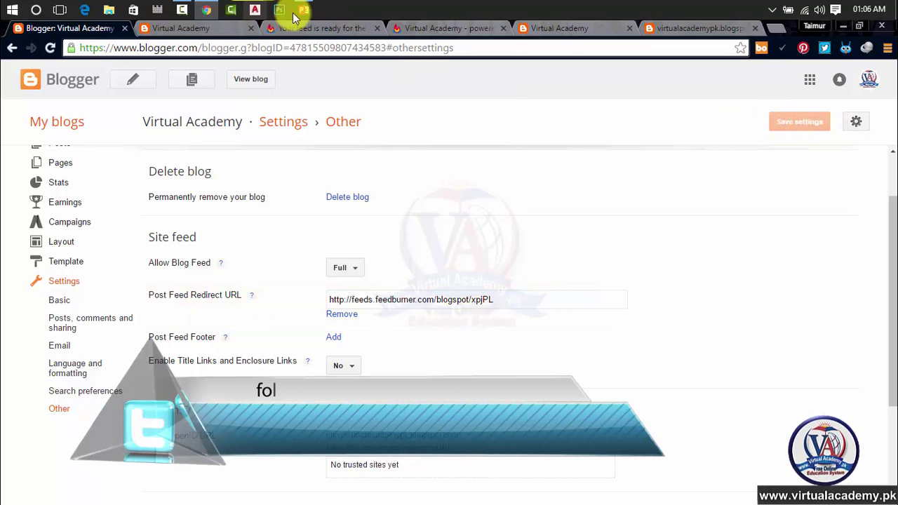
Step: Close the two extra blog pages and return to the feed's FeedBurner management page
{"action": "left_click", "coordinate": [443, 31]}
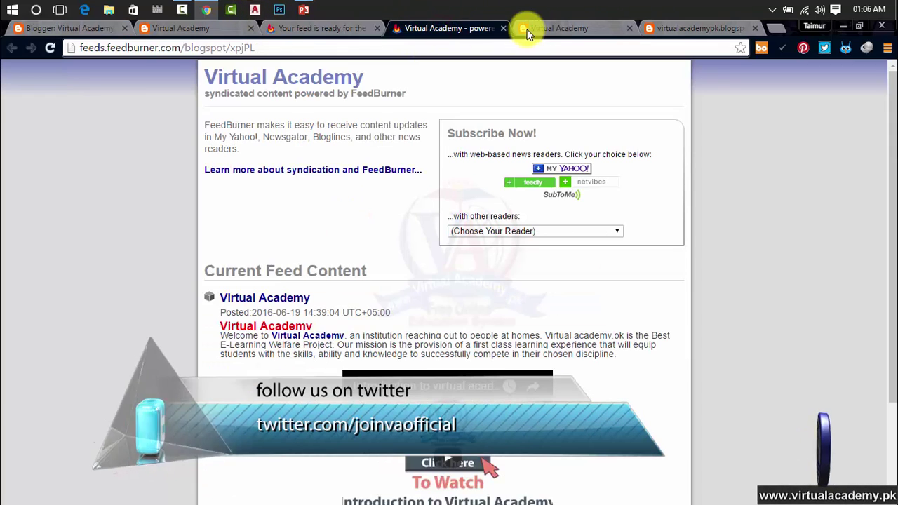
{"action": "left_click", "coordinate": [554, 29]}
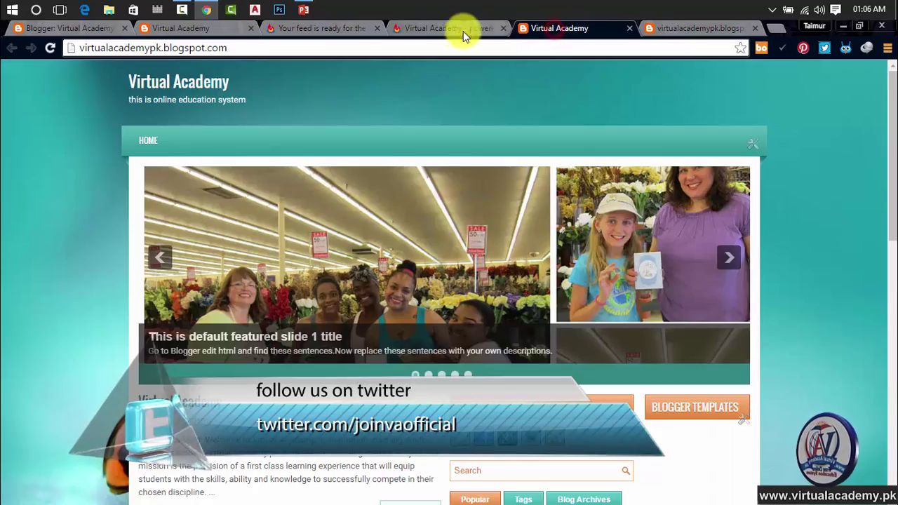
{"action": "left_click", "coordinate": [670, 28]}
{"action": "left_click", "coordinate": [755, 28]}
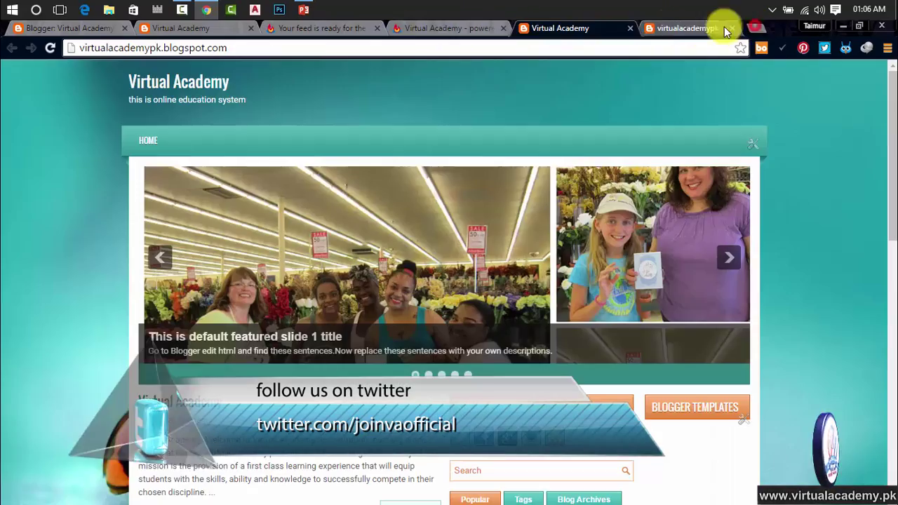
{"action": "left_click", "coordinate": [629, 28]}
{"action": "left_click", "coordinate": [348, 31]}
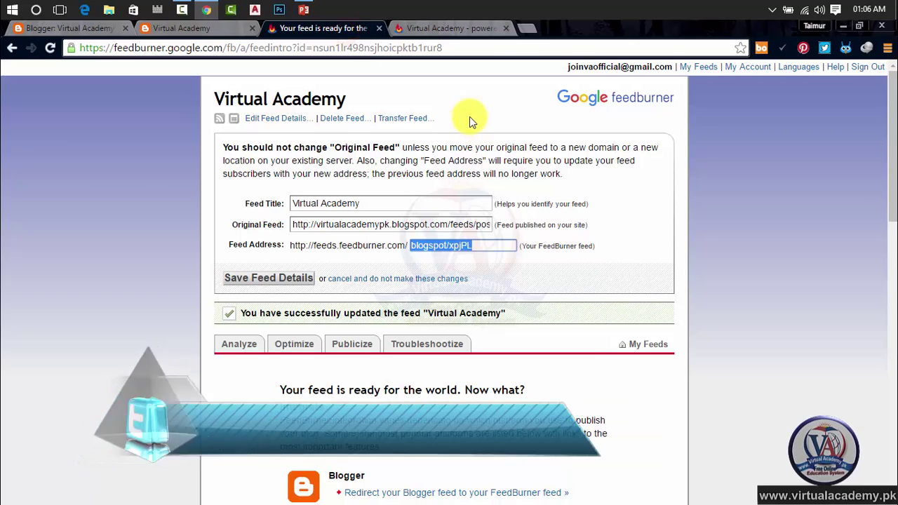
Step: Activate the SmartFeed service to make the feed compatible with any feed reader application
{"action": "left_click", "coordinate": [297, 349]}
{"action": "scroll", "coordinate": [297, 345], "scroll_direction": "down", "scroll_amount": 3}
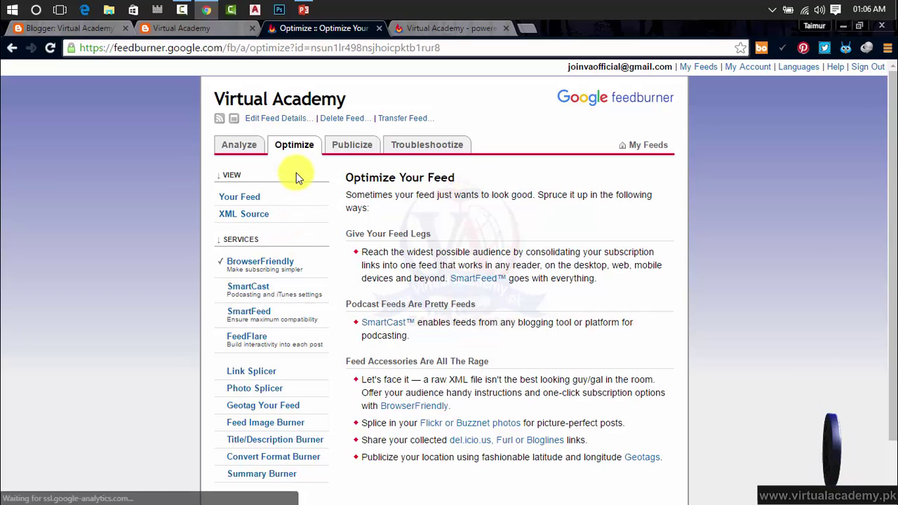
{"action": "left_click", "coordinate": [259, 317]}
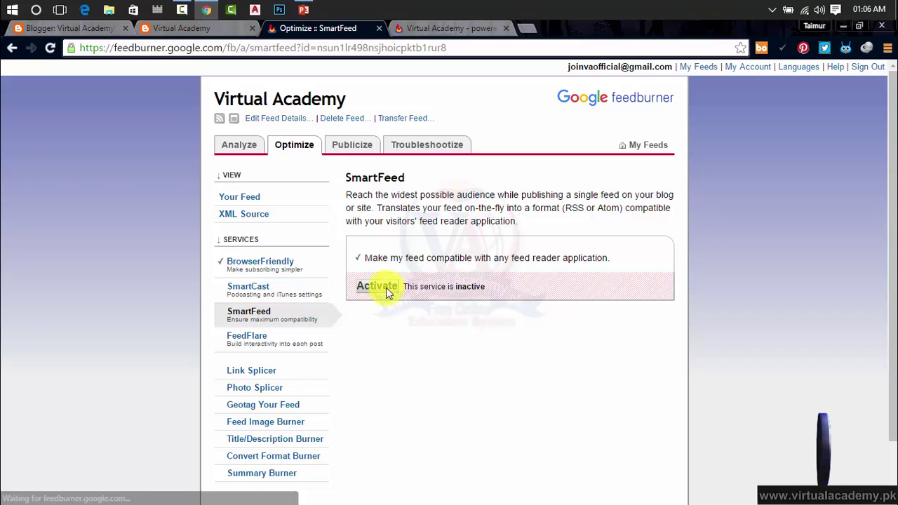
{"action": "left_click", "coordinate": [386, 289]}
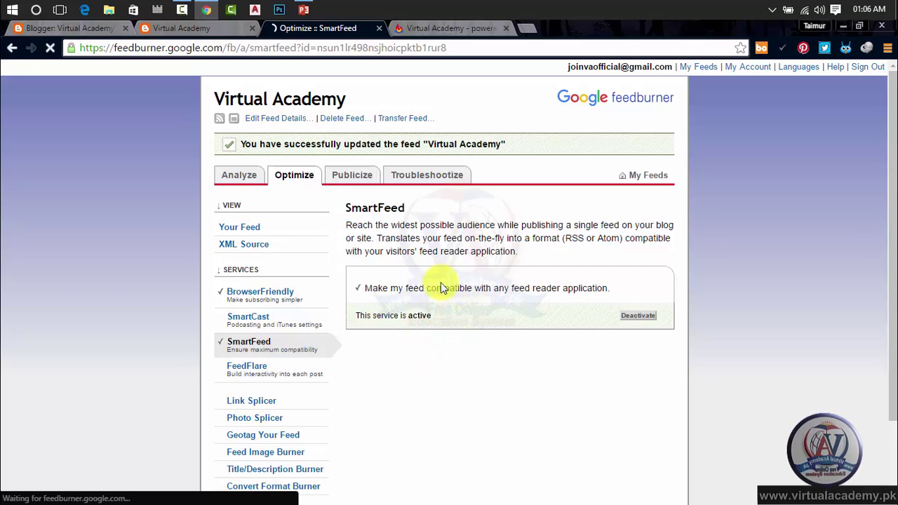
{"action": "left_click_drag", "start_coordinate": [368, 289], "coordinate": [671, 300]}
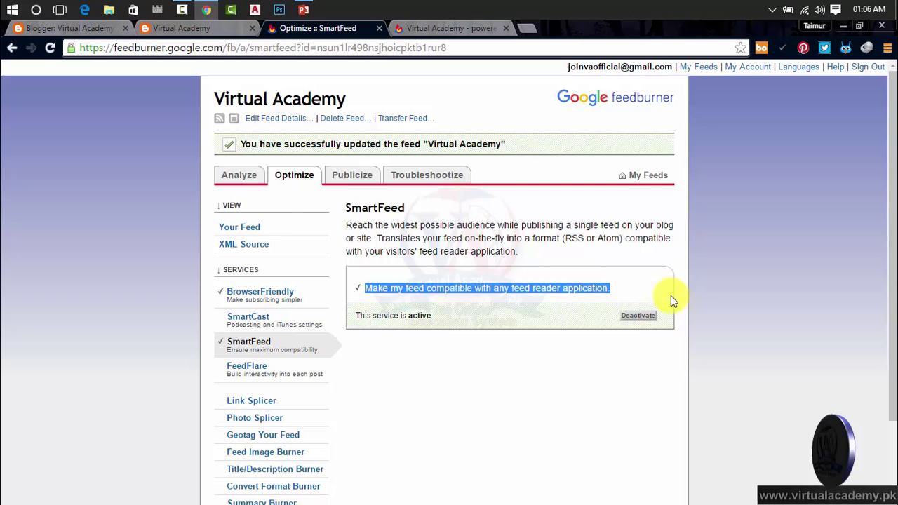
Step: Activate Email Subscriptions for the feed and copy the entire English subscription form code
{"action": "left_click", "coordinate": [358, 177]}
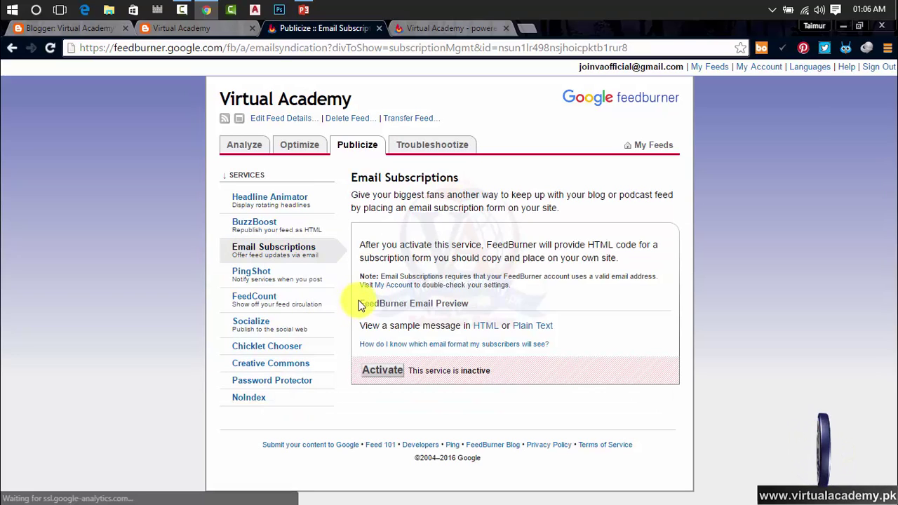
{"action": "left_click", "coordinate": [387, 370]}
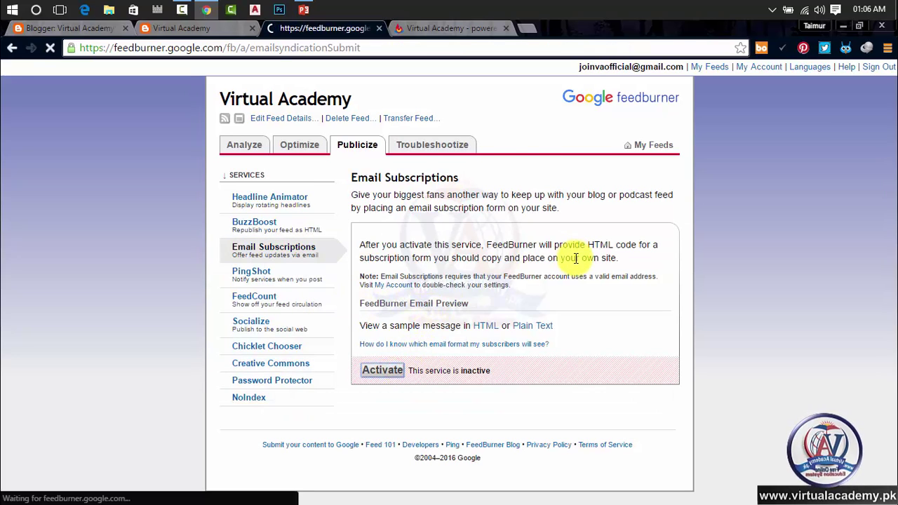
{"action": "scroll", "coordinate": [510, 307], "scroll_direction": "down", "scroll_amount": 4}
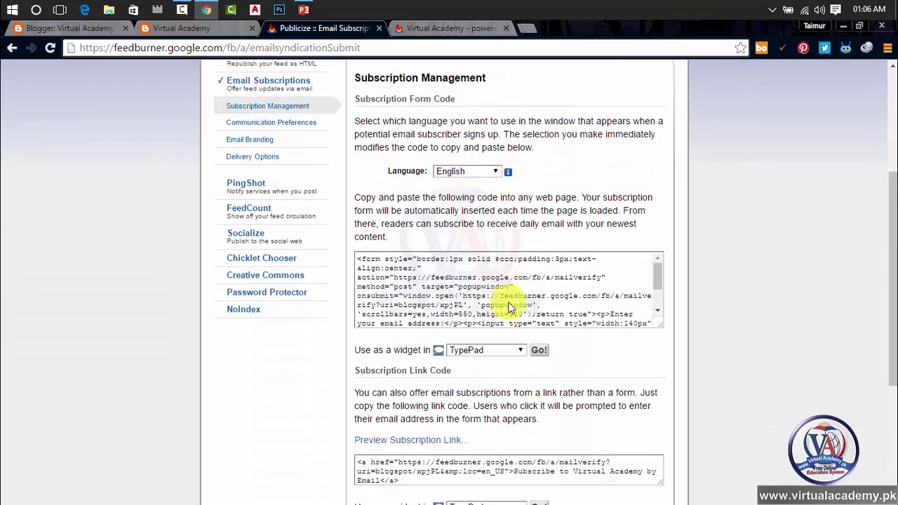
{"action": "left_click", "coordinate": [500, 251]}
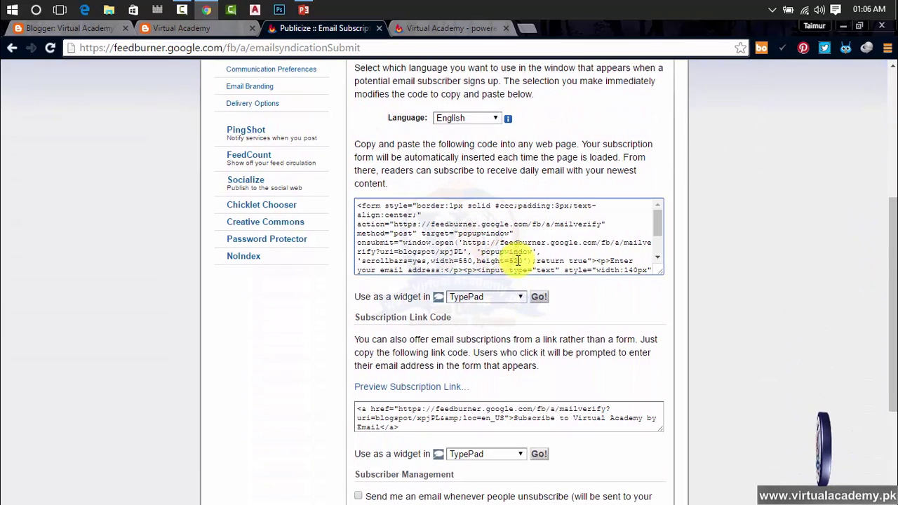
{"action": "key", "text": "ctrl+a"}
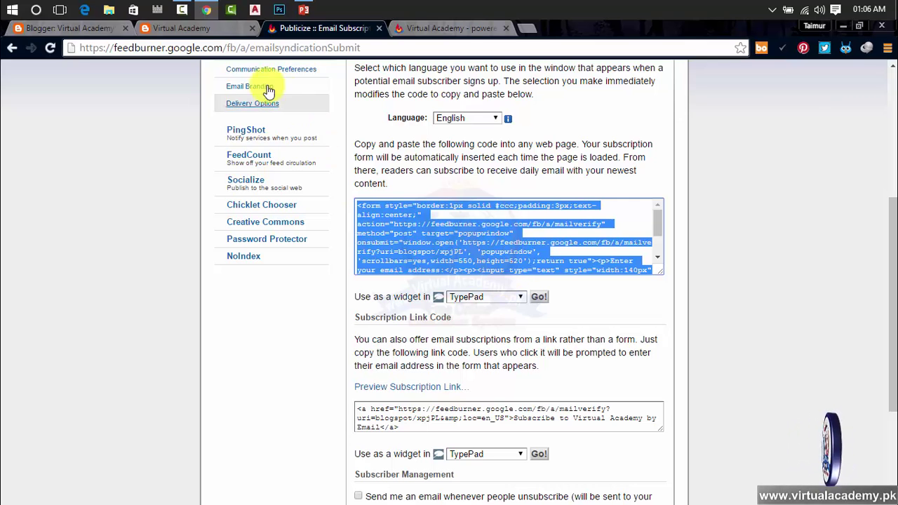
Step: Look through the live blog's sidebar sections for a suitable place for the email subscription form
{"action": "left_click", "coordinate": [181, 28]}
{"action": "scroll", "coordinate": [676, 443], "scroll_direction": "down", "scroll_amount": 3}
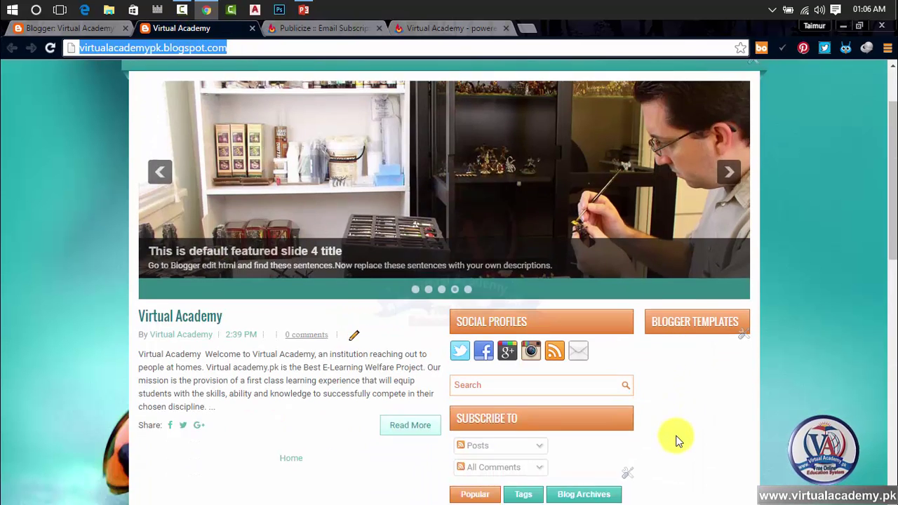
{"action": "scroll", "coordinate": [505, 300], "scroll_direction": "down", "scroll_amount": 4}
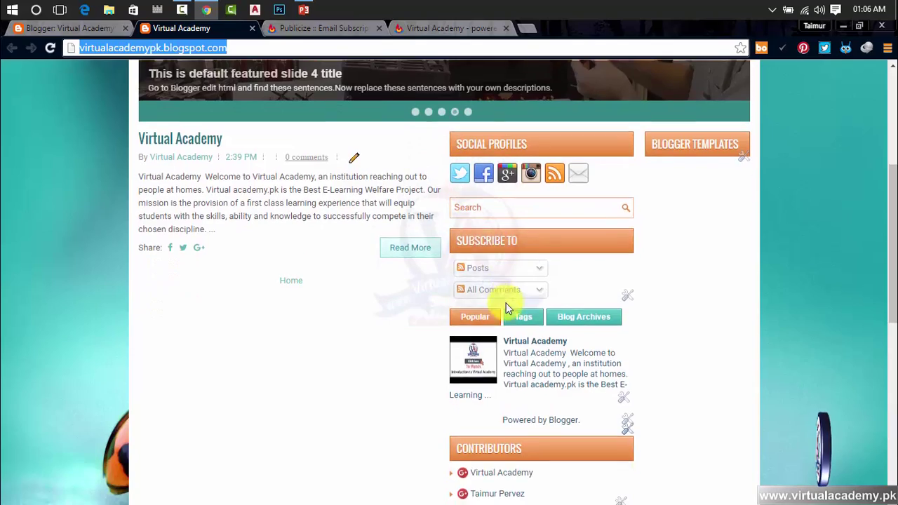
{"action": "scroll", "coordinate": [507, 305], "scroll_direction": "down", "scroll_amount": 2}
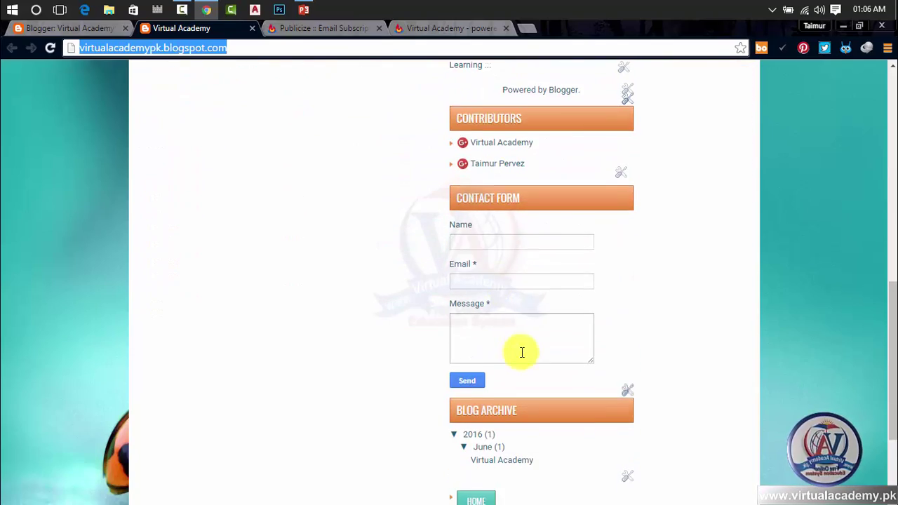
{"action": "scroll", "coordinate": [520, 353], "scroll_direction": "down", "scroll_amount": 2}
{"action": "scroll", "coordinate": [521, 354], "scroll_direction": "up", "scroll_amount": 10}
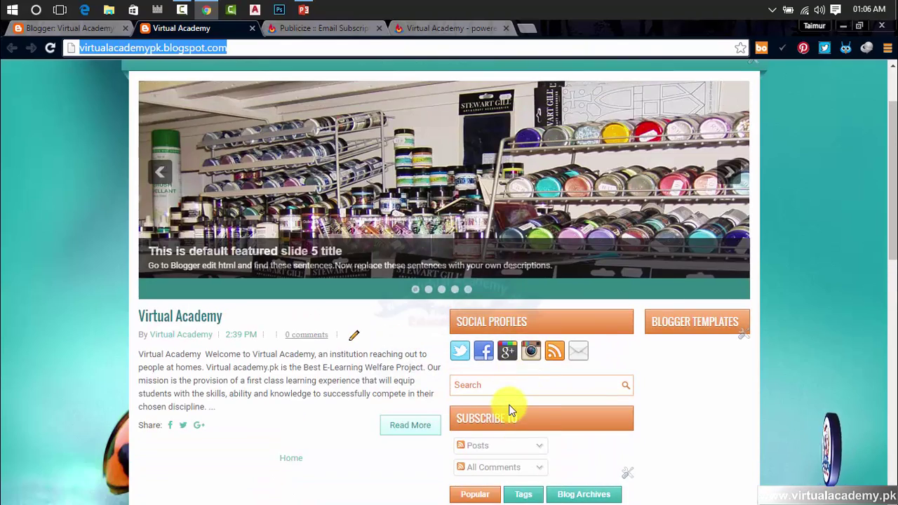
{"action": "scroll", "coordinate": [511, 407], "scroll_direction": "down", "scroll_amount": 2}
{"action": "scroll", "coordinate": [511, 405], "scroll_direction": "up", "scroll_amount": 4}
{"action": "scroll", "coordinate": [511, 471], "scroll_direction": "down", "scroll_amount": 2}
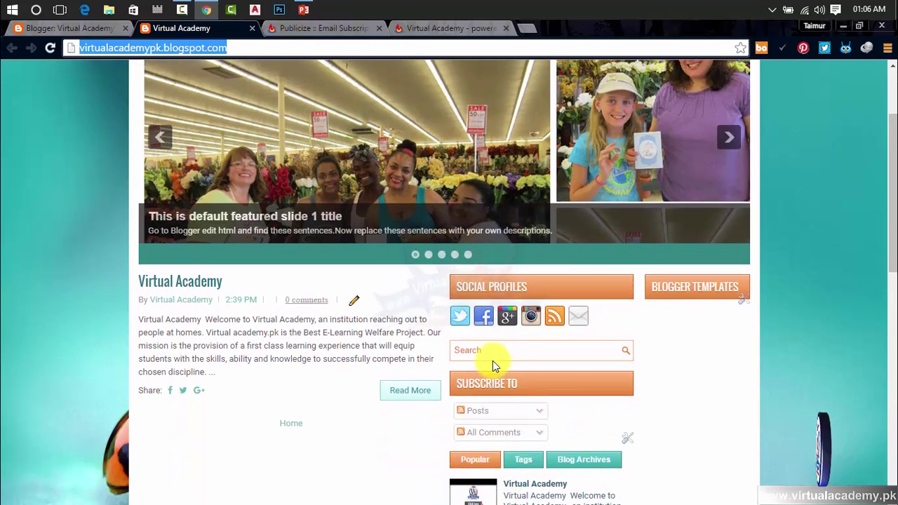
{"action": "scroll", "coordinate": [493, 360], "scroll_direction": "up", "scroll_amount": 2}
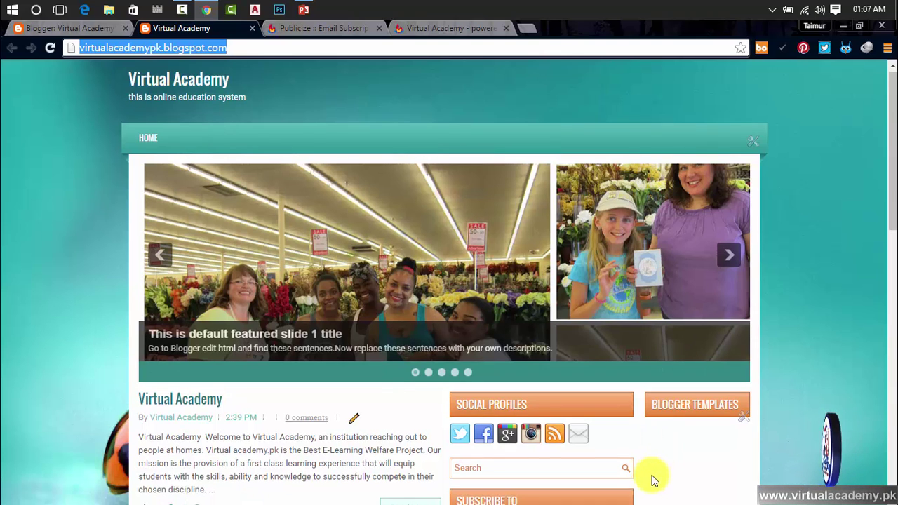
{"action": "scroll", "coordinate": [652, 477], "scroll_direction": "down", "scroll_amount": 2}
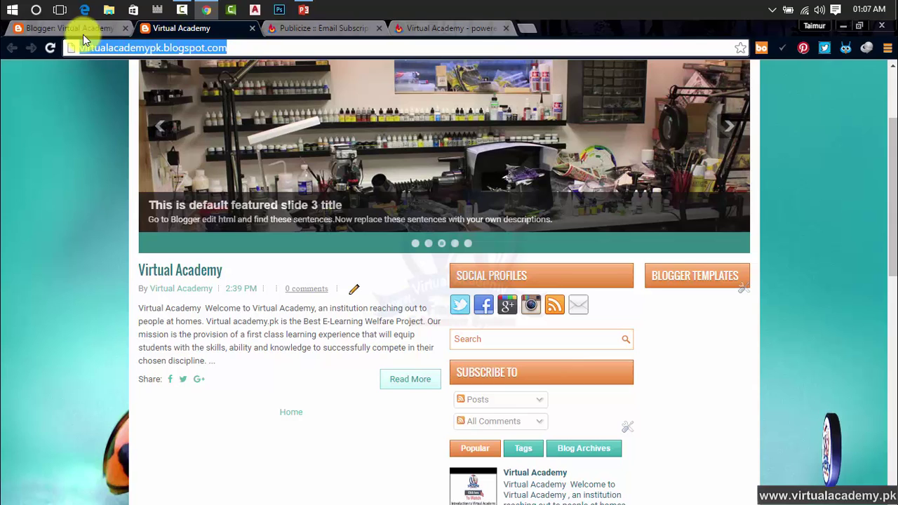
Step: Remove the Subscribe To gadget from the sidebar in the blog's Layout and confirm its removal
{"action": "left_click", "coordinate": [83, 30]}
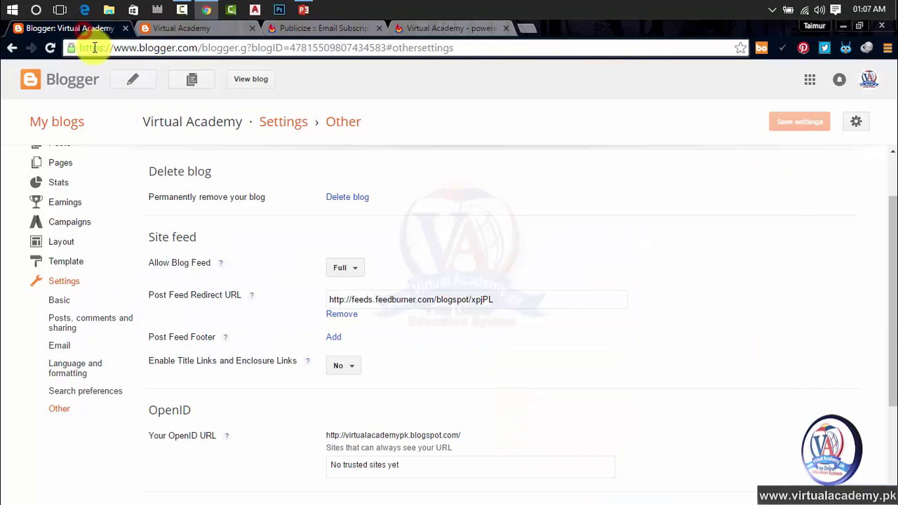
{"action": "left_click", "coordinate": [60, 242]}
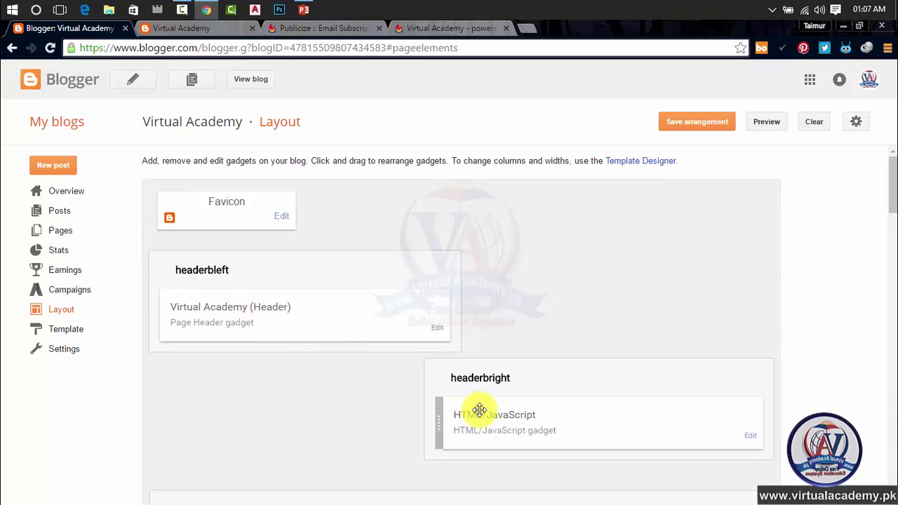
{"action": "scroll", "coordinate": [479, 410], "scroll_direction": "down", "scroll_amount": 2}
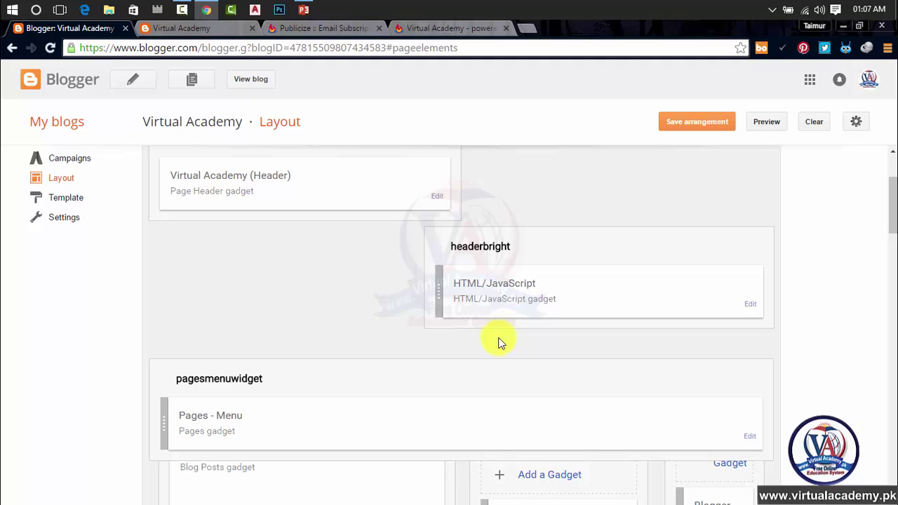
{"action": "scroll", "coordinate": [499, 342], "scroll_direction": "down", "scroll_amount": 4}
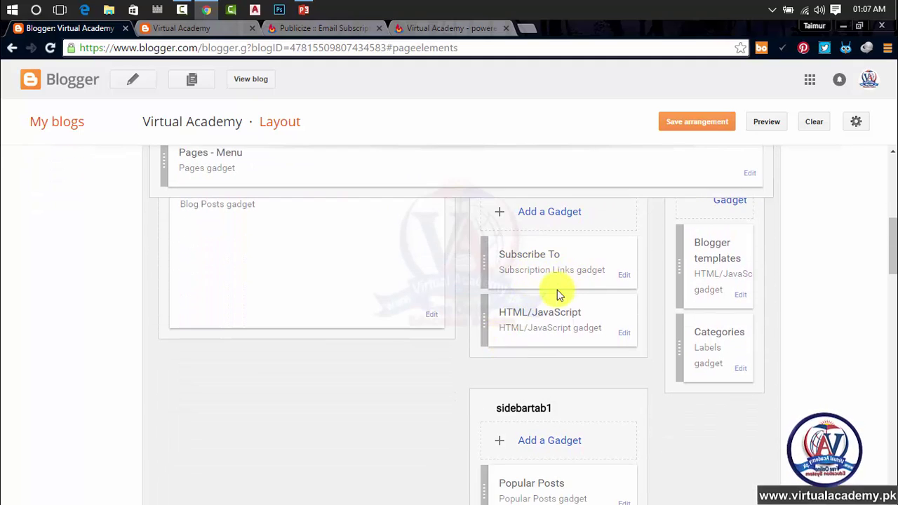
{"action": "left_click", "coordinate": [552, 267]}
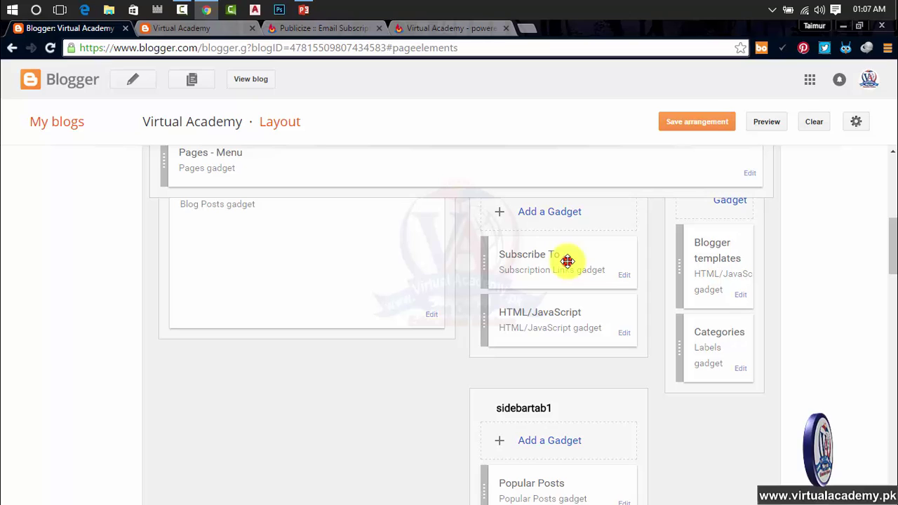
{"action": "left_click", "coordinate": [622, 275]}
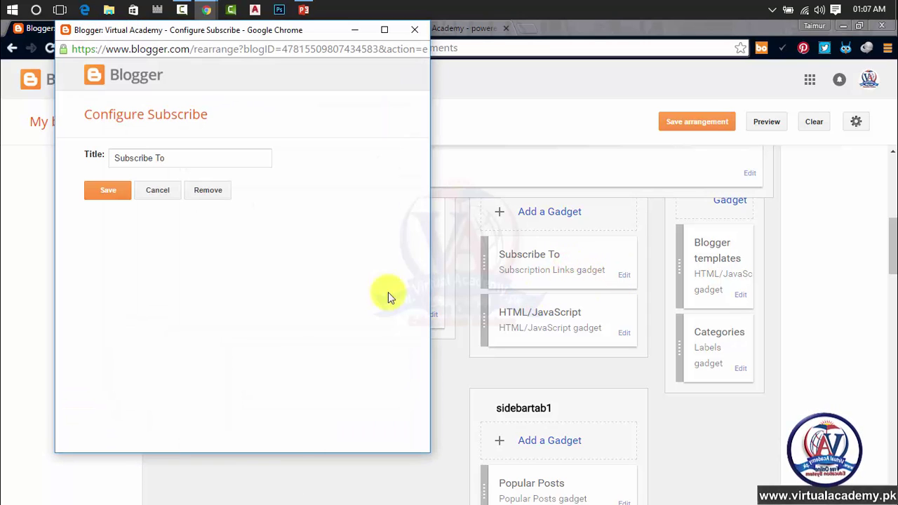
{"action": "left_click", "coordinate": [208, 191]}
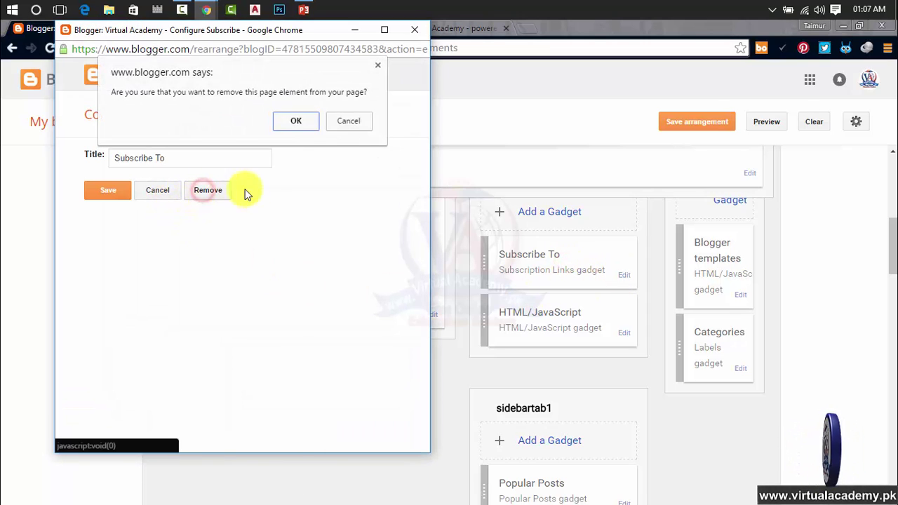
{"action": "left_click", "coordinate": [294, 124]}
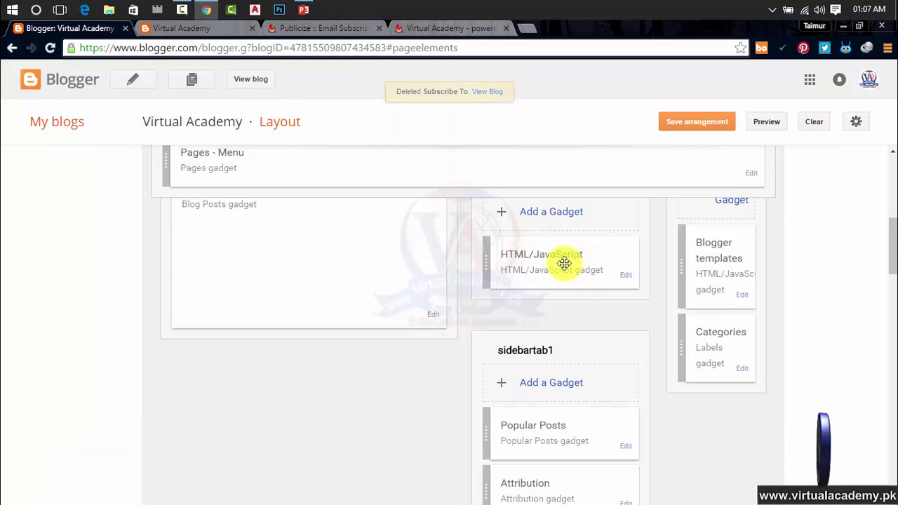
Step: Add an HTML/JavaScript gadget to the sidebartab1 section and paste the copied FeedBurner email subscription form code as its content
{"action": "scroll", "coordinate": [562, 315], "scroll_direction": "up", "scroll_amount": 2}
{"action": "scroll", "coordinate": [564, 315], "scroll_direction": "down", "scroll_amount": 2}
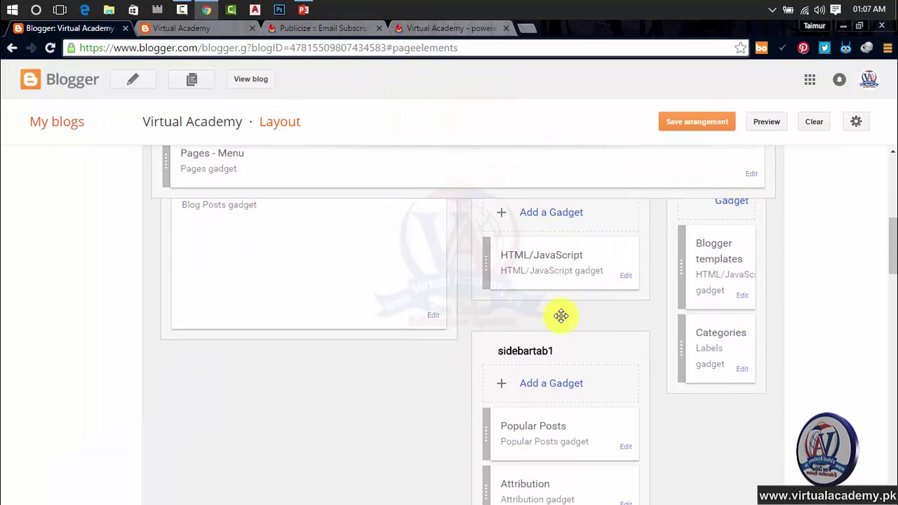
{"action": "left_click", "coordinate": [569, 386]}
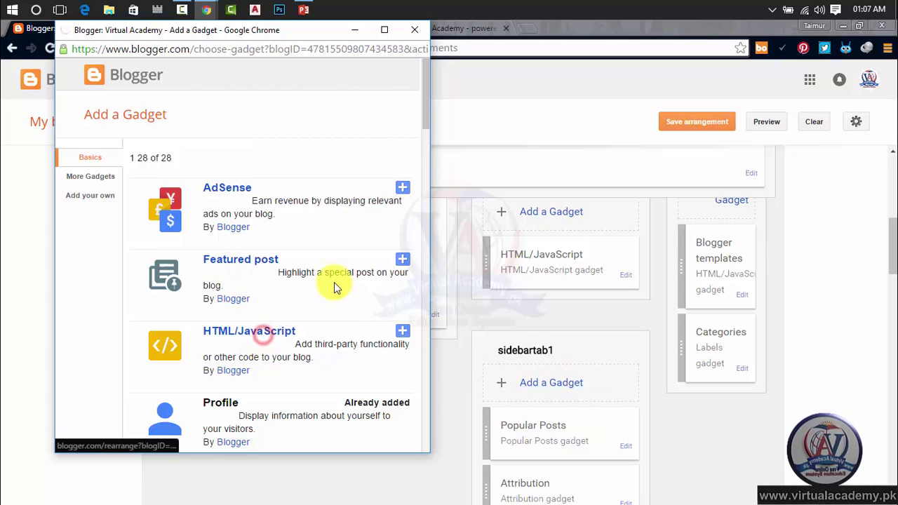
{"action": "left_click", "coordinate": [190, 262]}
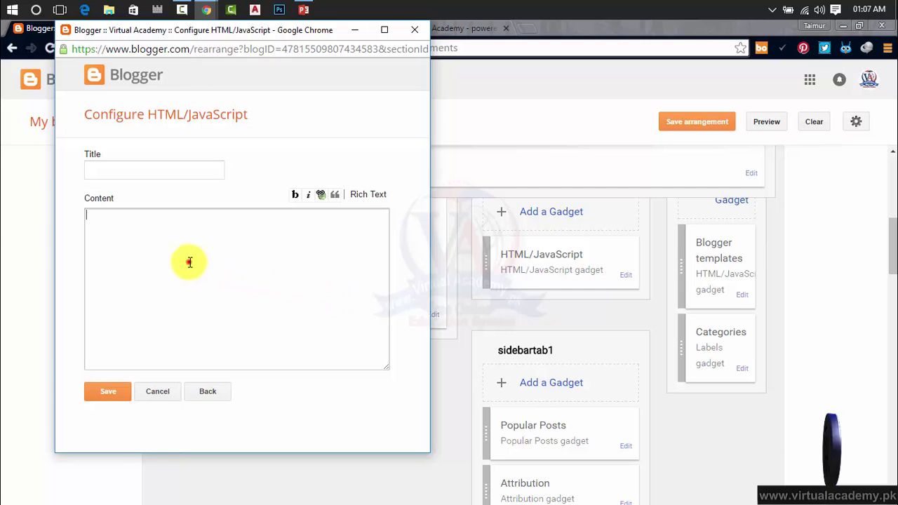
{"action": "type", "text": "<form style=\"border:1px solid #ccc;padding:3px;text-align:center;\" action=\"https://feedburner.google.com/fb/a/mailverify\" method=\"post\" target=\"popupwindow\" onsubmit=\"window.open('https://feedburner.google.com/fb/a/mailverify?uri=blogspot/xpjPL', 'popupwindow', 'scrollbars=yes,width=550,height=520');return true\"><p>Enter your email address:</p><p><input type=\"text\" style=\"width:140px\" name=\"email\"/></p><input type=\"hidden\" value=\"blogspot/xpjPL\" name=\"uri\"/><input type=\"hidden\" name=\"loc\" value=\"en_US\"/><input type=\"submit\" value=\"Subscribe\" /><p>Delivered by <a href=\"https://feedburner.google.com\" target=\"_blank\">FeedBurner</a></p></form>"}
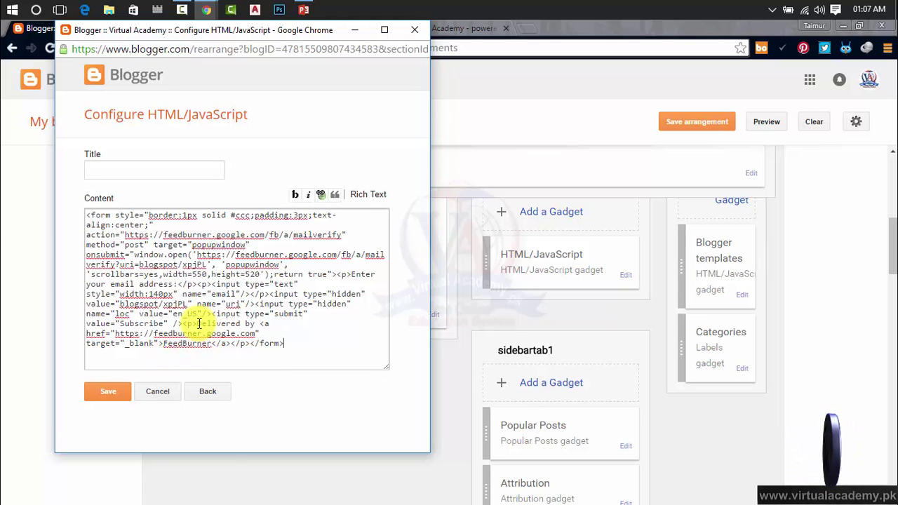
Step: Delete the code from "Delivered by" through the closing form tag in the gadget's content and save the gadget
{"action": "left_click_drag", "start_coordinate": [198, 324], "coordinate": [294, 346]}
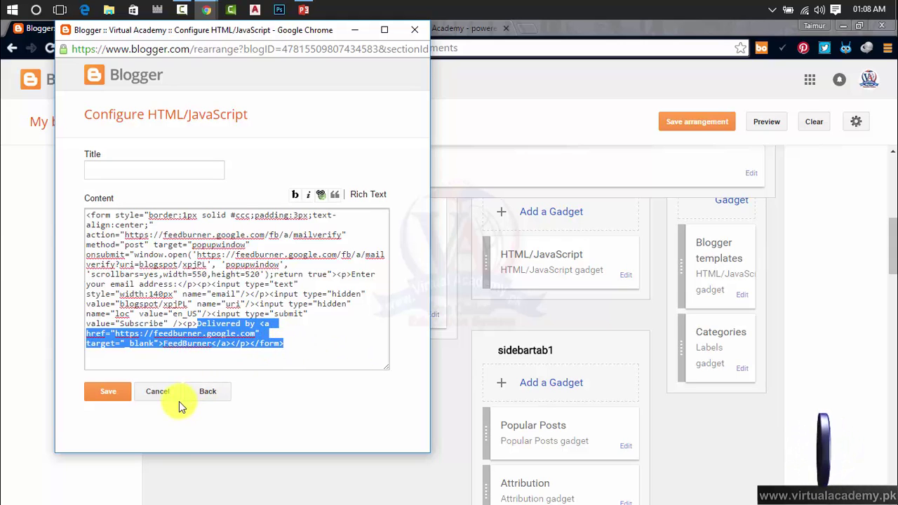
{"action": "key", "text": "Delete"}
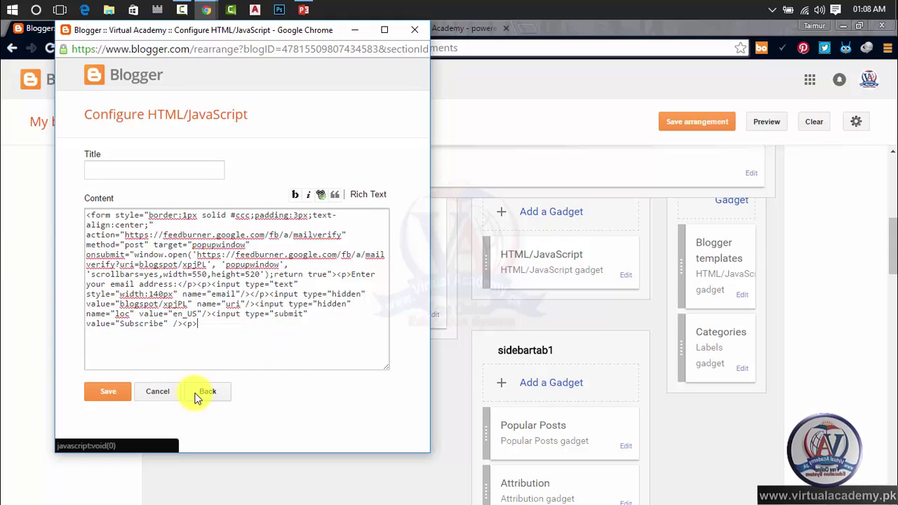
{"action": "left_click", "coordinate": [118, 393]}
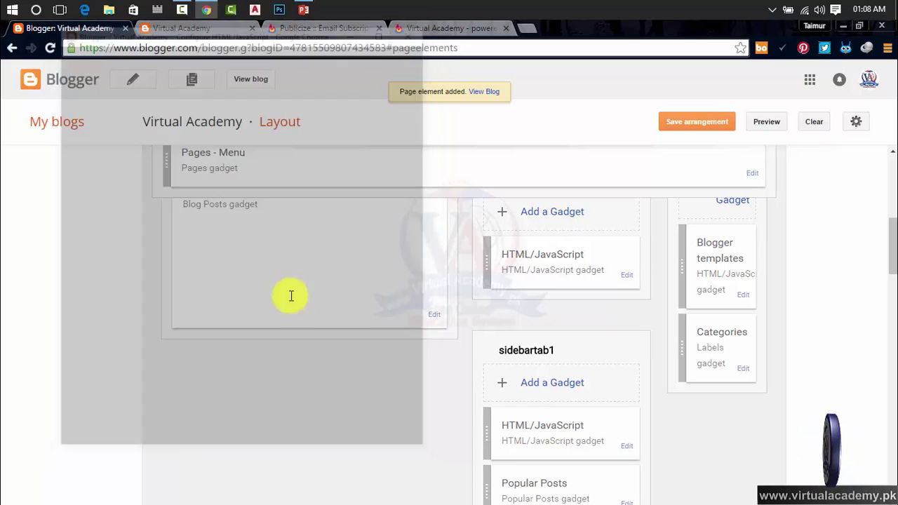
Step: Reload the live blog and examine the email subscription form in its sidebar
{"action": "scroll", "coordinate": [508, 262], "scroll_direction": "up", "scroll_amount": 6}
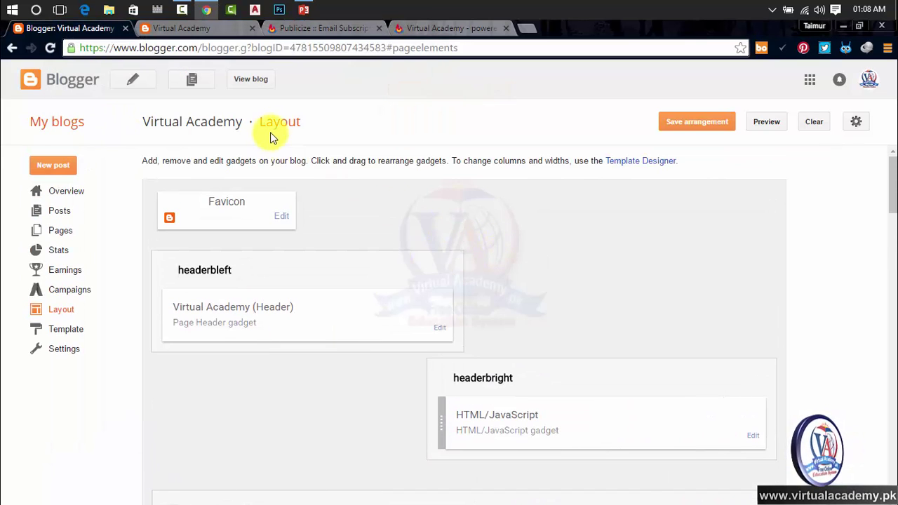
{"action": "left_click", "coordinate": [189, 29]}
{"action": "scroll", "coordinate": [504, 412], "scroll_direction": "down", "scroll_amount": 2}
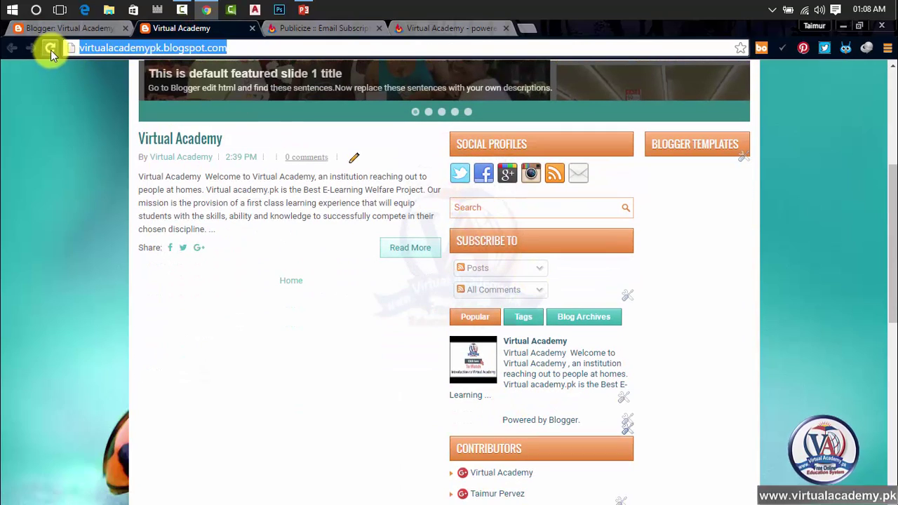
{"action": "left_click", "coordinate": [50, 49]}
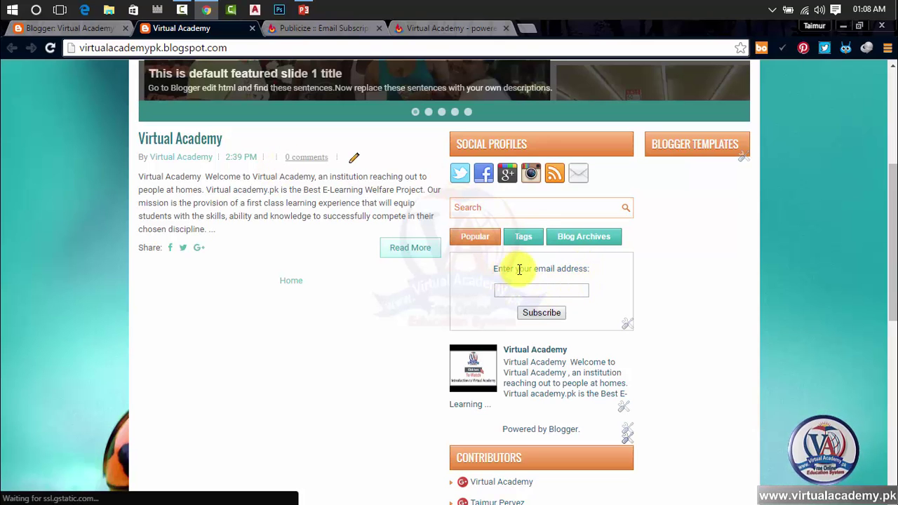
{"action": "left_click_drag", "start_coordinate": [601, 274], "coordinate": [502, 274]}
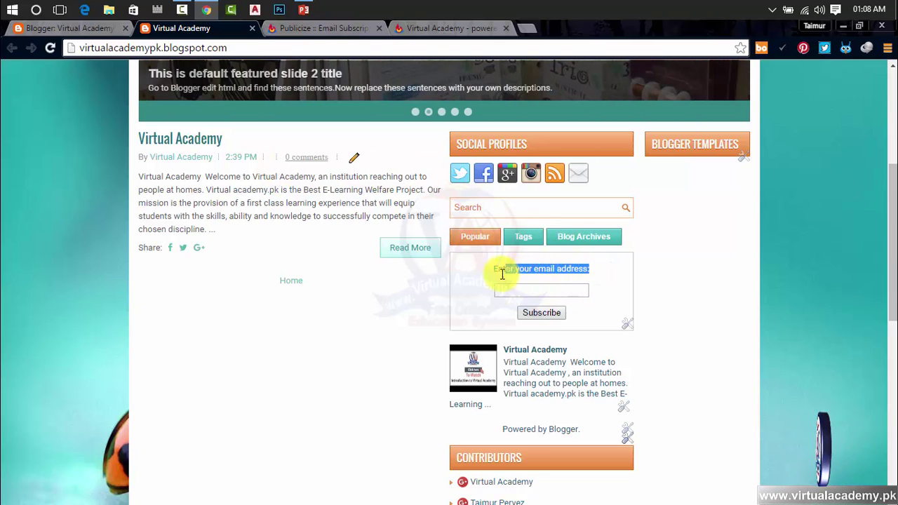
{"action": "left_click", "coordinate": [503, 288]}
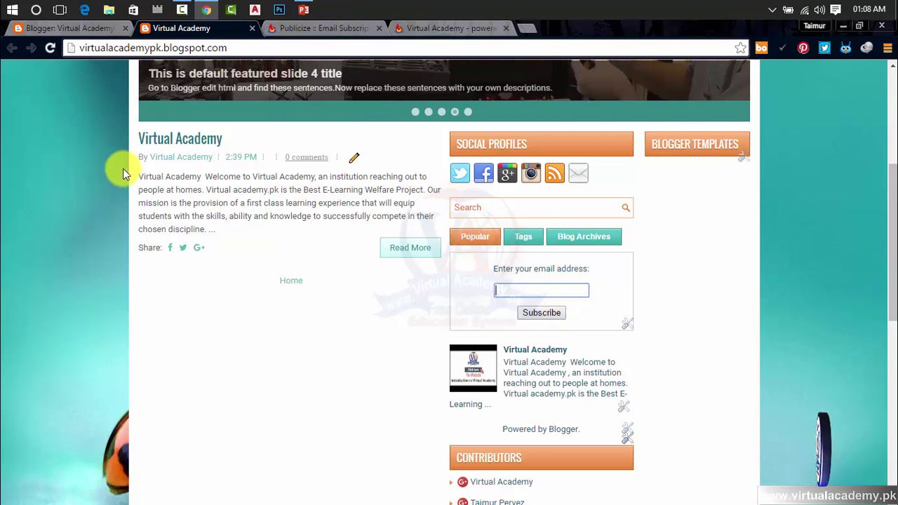
{"action": "scroll", "coordinate": [134, 140], "scroll_direction": "up", "scroll_amount": 4}
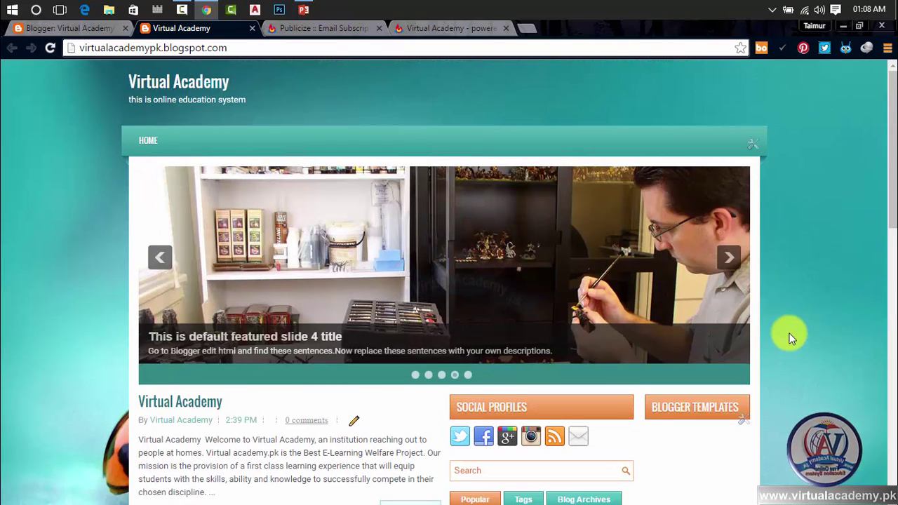
{"action": "scroll", "coordinate": [779, 323], "scroll_direction": "down", "scroll_amount": 1}
{"action": "scroll", "coordinate": [774, 311], "scroll_direction": "down", "scroll_amount": 2}
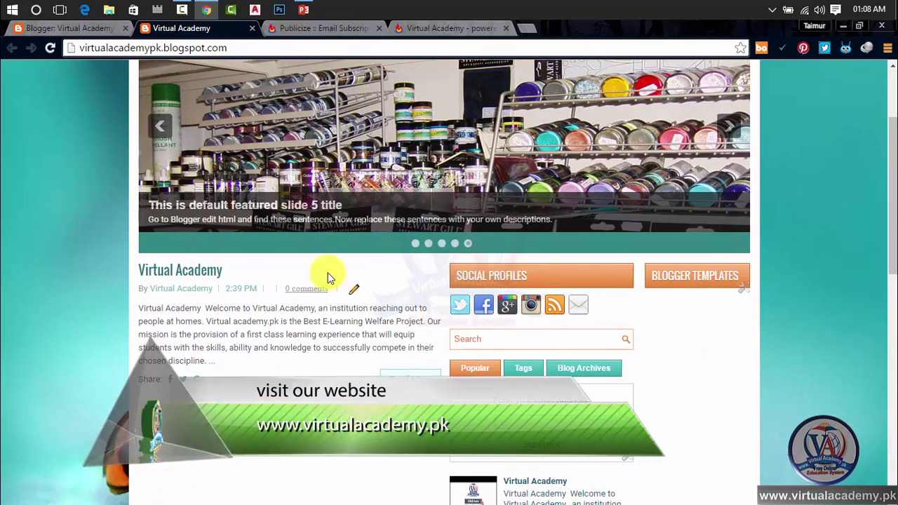
Step: Open the Site feed section in the blog's Other settings in Blogger
{"action": "left_click", "coordinate": [42, 34]}
{"action": "left_click", "coordinate": [48, 30]}
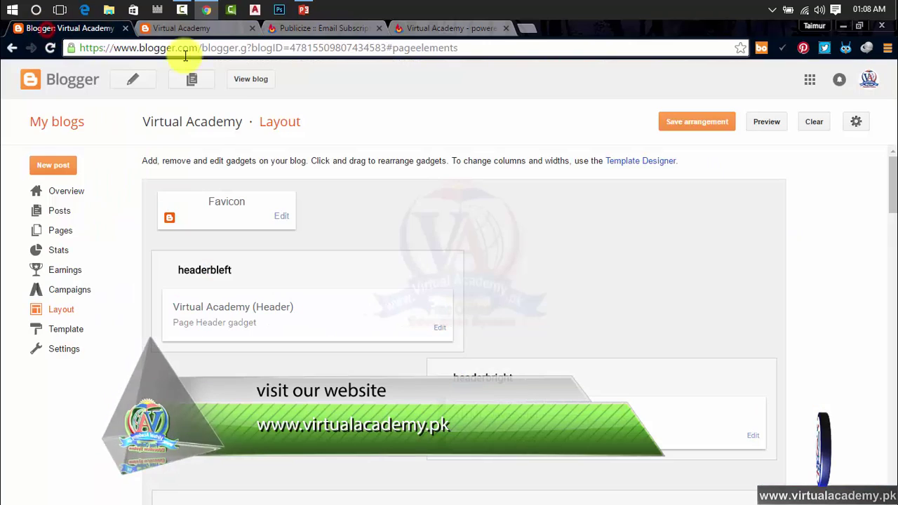
{"action": "left_click", "coordinate": [63, 349]}
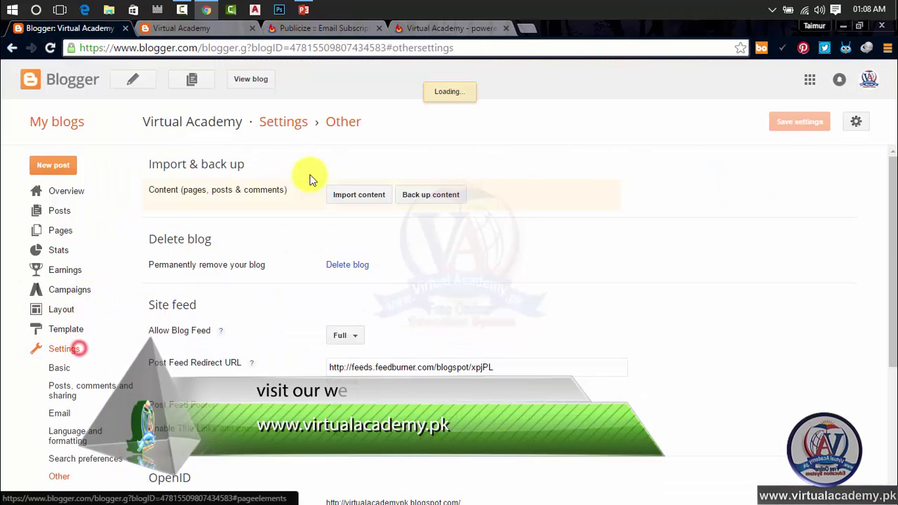
{"action": "scroll", "coordinate": [239, 311], "scroll_direction": "down", "scroll_amount": 3}
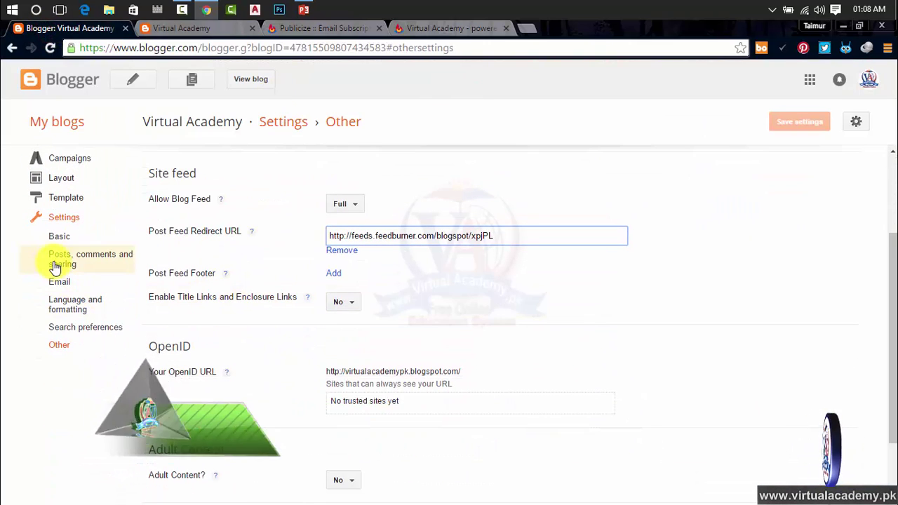
{"action": "left_click", "coordinate": [70, 345]}
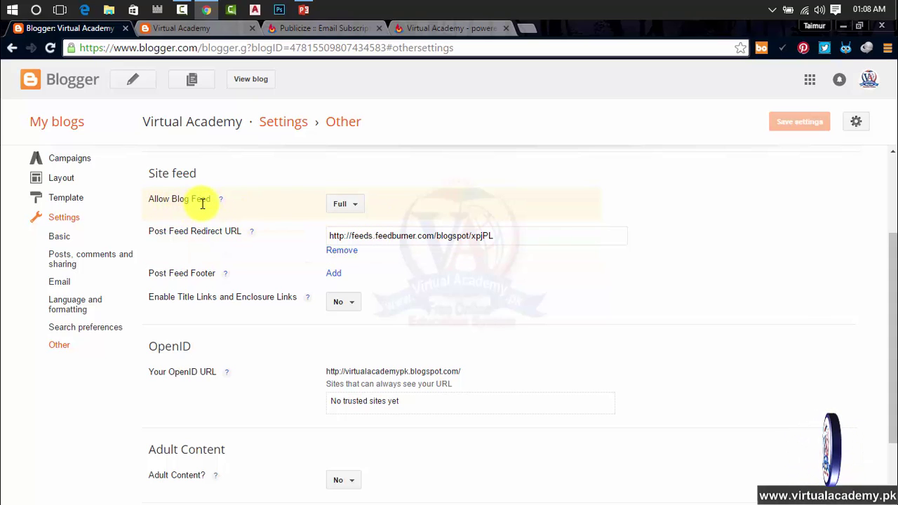
Step: Review the post excerpt and the subscription form on the live blog page
{"action": "left_click", "coordinate": [188, 30]}
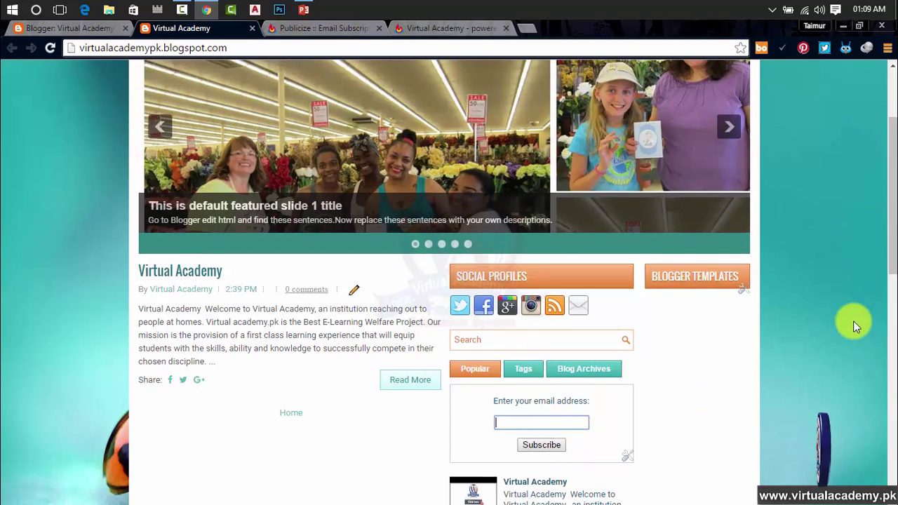
{"action": "scroll", "coordinate": [853, 321], "scroll_direction": "up", "scroll_amount": 2}
{"action": "scroll", "coordinate": [788, 316], "scroll_direction": "down", "scroll_amount": 2}
{"action": "scroll", "coordinate": [788, 354], "scroll_direction": "down", "scroll_amount": 1}
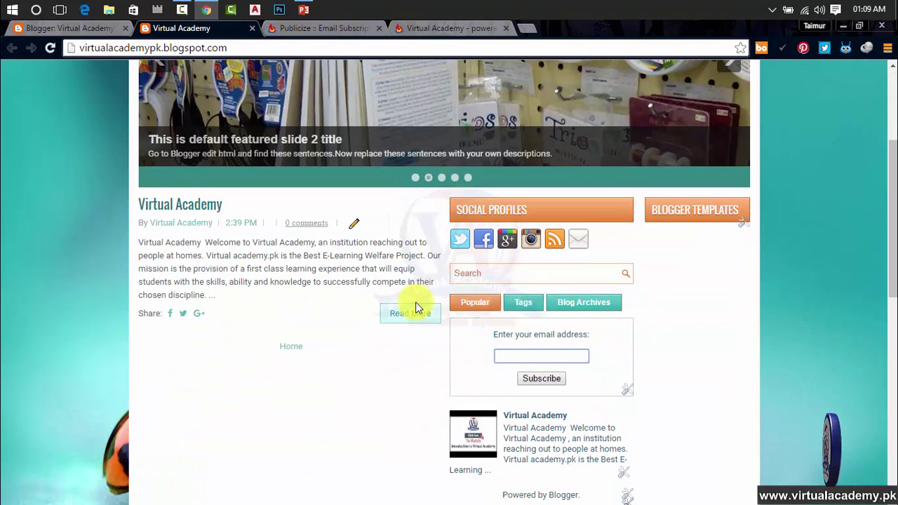
Step: Set Allow Blog Feed to Short in the Site feed settings and check the Post Feed Redirect URL
{"action": "left_click", "coordinate": [98, 32]}
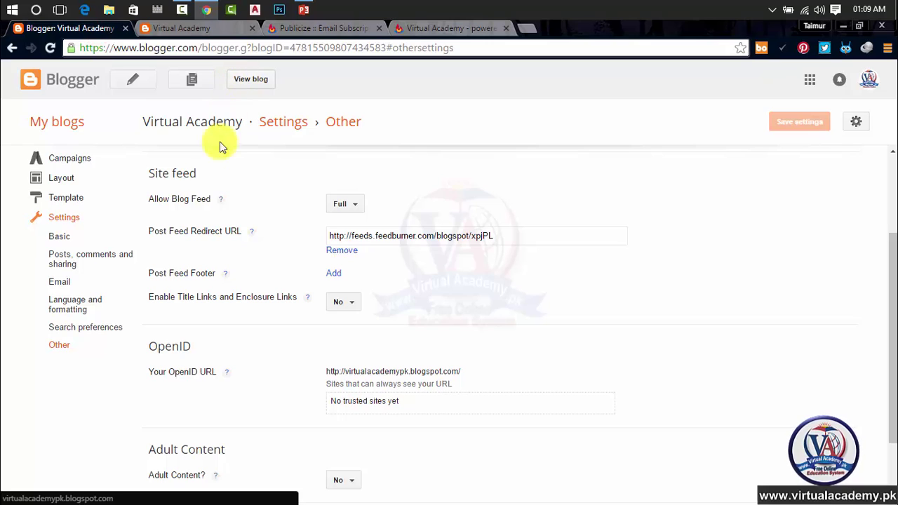
{"action": "left_click", "coordinate": [347, 205]}
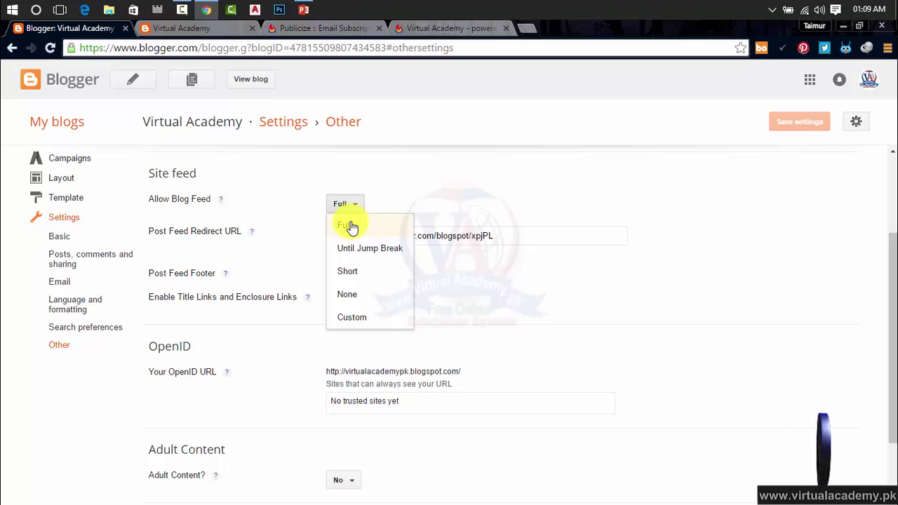
{"action": "left_click", "coordinate": [352, 271]}
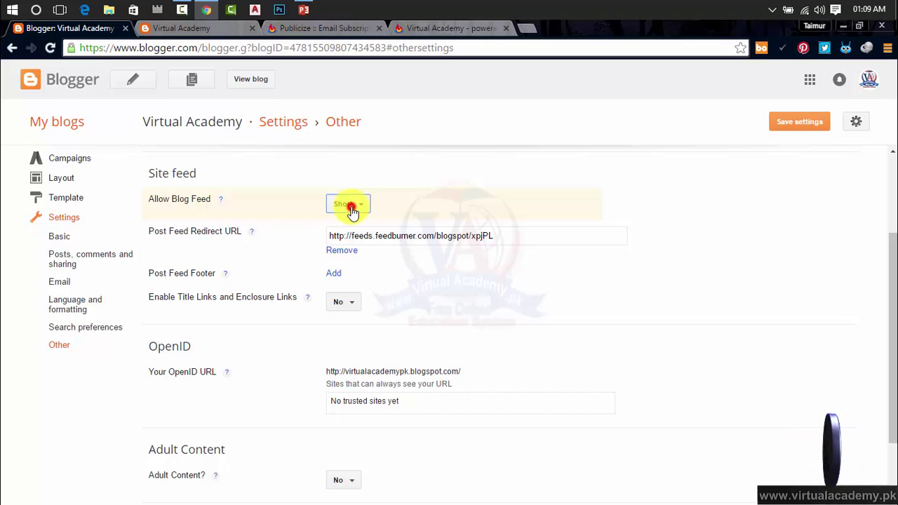
{"action": "left_click", "coordinate": [351, 208]}
{"action": "left_click", "coordinate": [355, 223]}
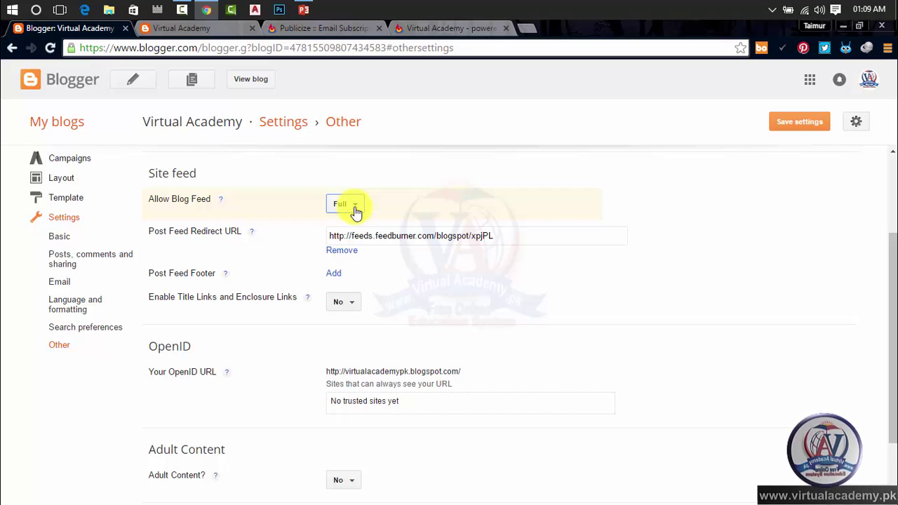
{"action": "left_click", "coordinate": [354, 208]}
{"action": "left_click", "coordinate": [353, 270]}
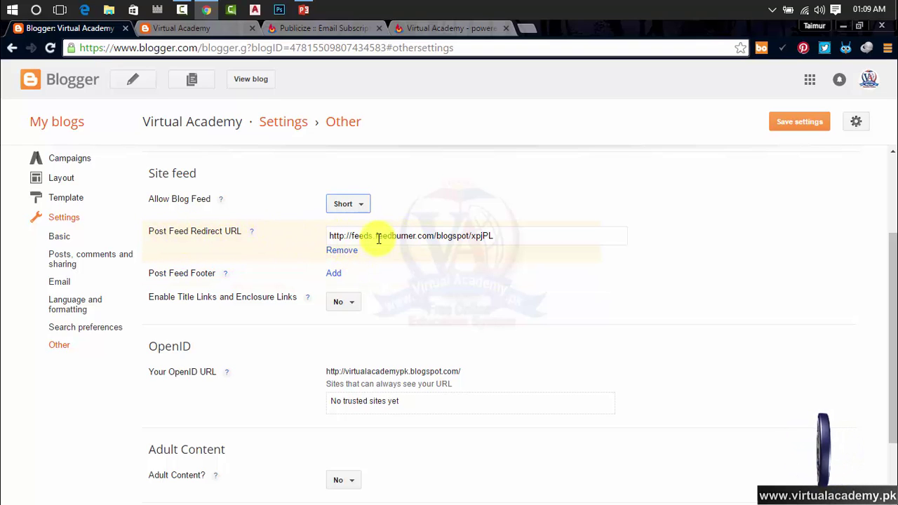
{"action": "left_click_drag", "start_coordinate": [518, 239], "coordinate": [327, 241]}
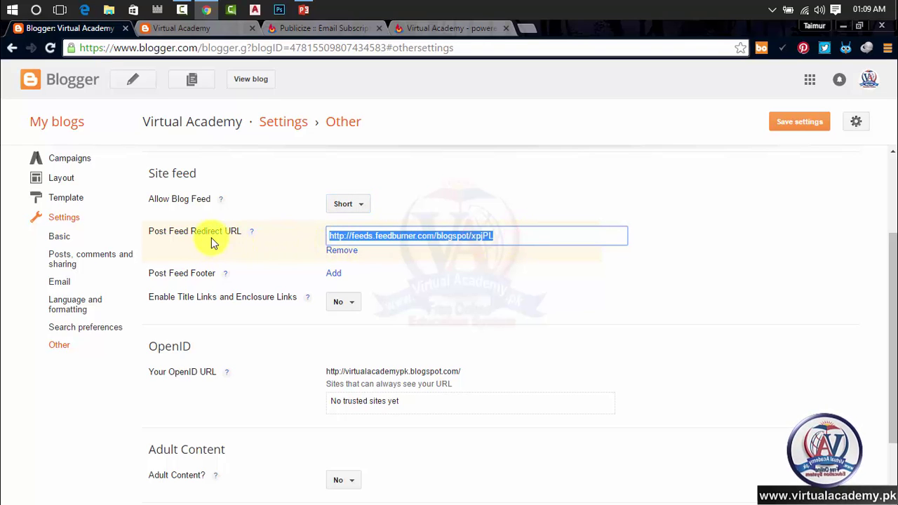
{"action": "left_click", "coordinate": [508, 236]}
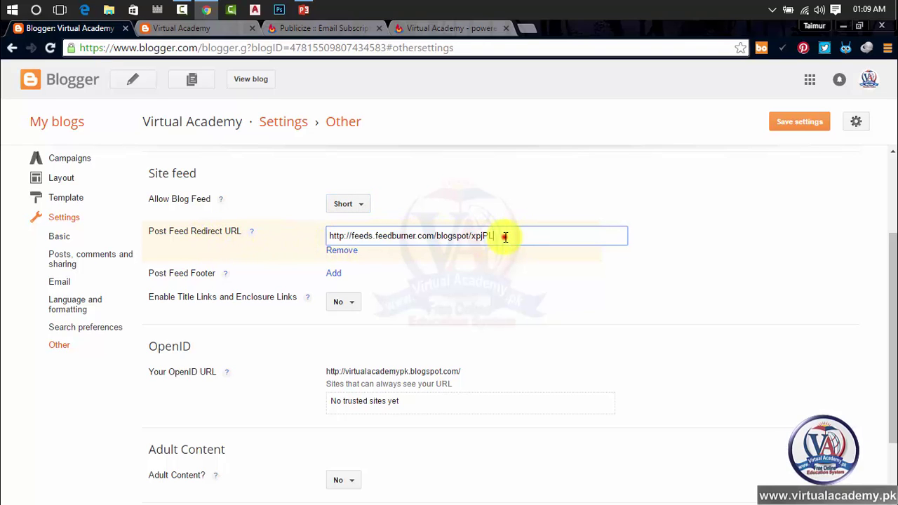
Step: Add a Post Feed Footer reading "for complete training please visit my website" in the Site feed settings
{"action": "left_click_drag", "start_coordinate": [505, 237], "coordinate": [330, 244]}
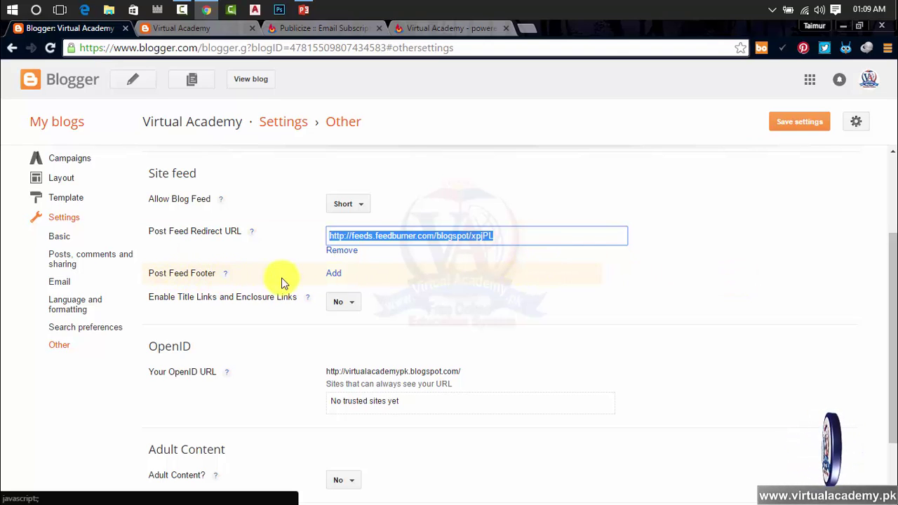
{"action": "left_click", "coordinate": [333, 275]}
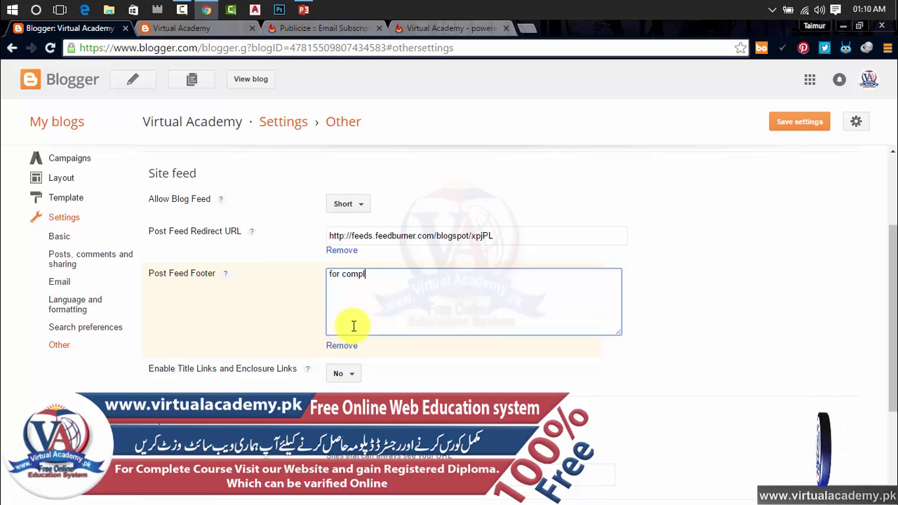
{"action": "key", "text": "BackSpace"}
{"action": "key", "text": "BackSpace"}
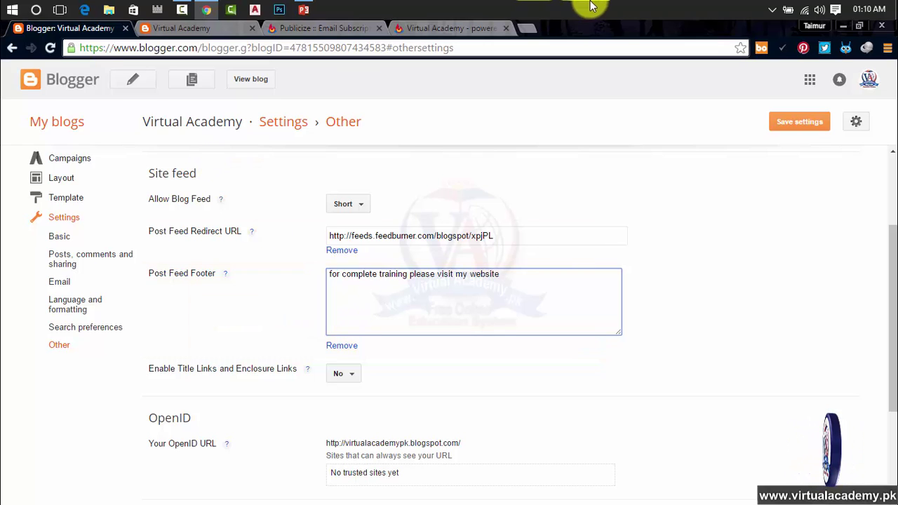
{"action": "left_click", "coordinate": [532, 29]}
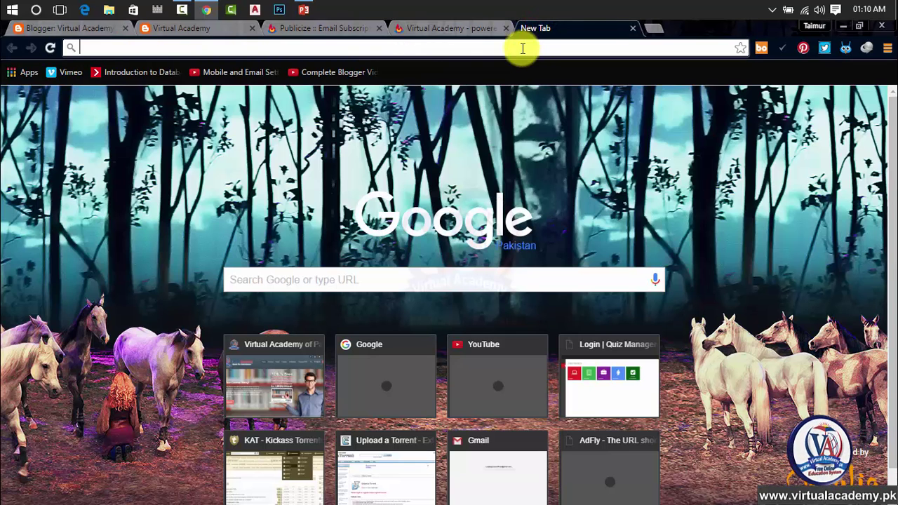
{"action": "type", "text": "virtualacademy.pk"}
{"action": "left_click", "coordinate": [354, 74]}
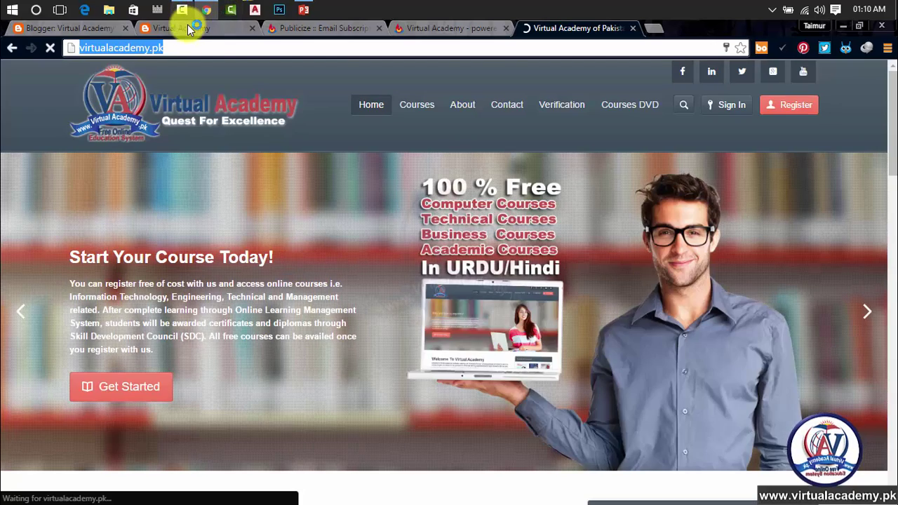
{"action": "left_click", "coordinate": [179, 28]}
{"action": "left_click", "coordinate": [106, 29]}
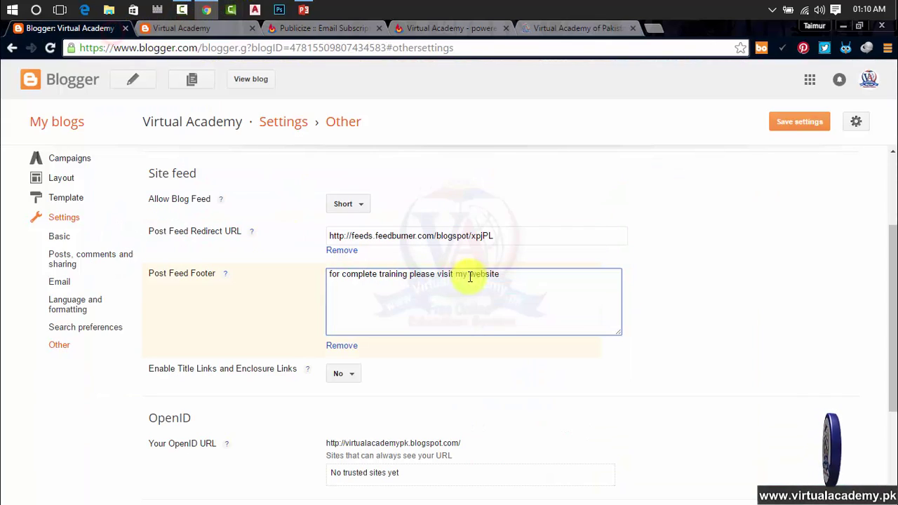
{"action": "type", "text": "http://virtualacademy.pk/"}
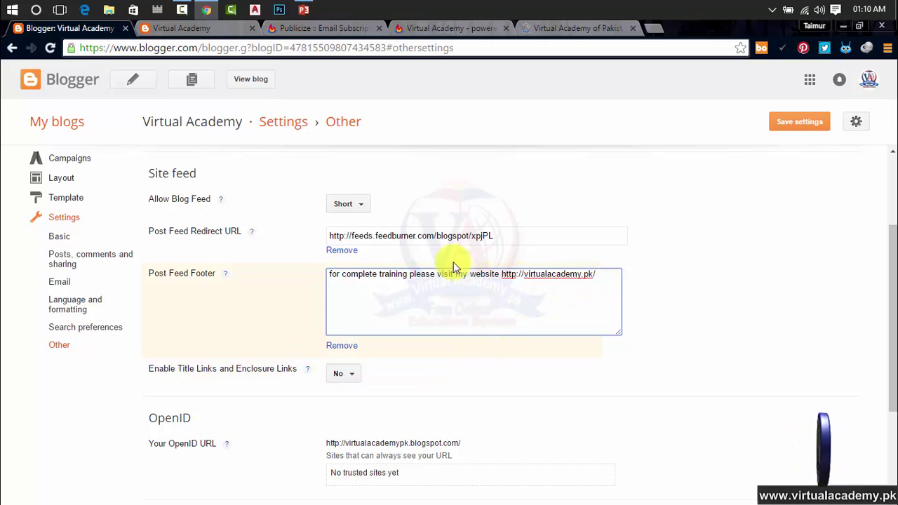
{"action": "left_click", "coordinate": [604, 274]}
{"action": "left_click_drag", "start_coordinate": [604, 274], "coordinate": [287, 287]}
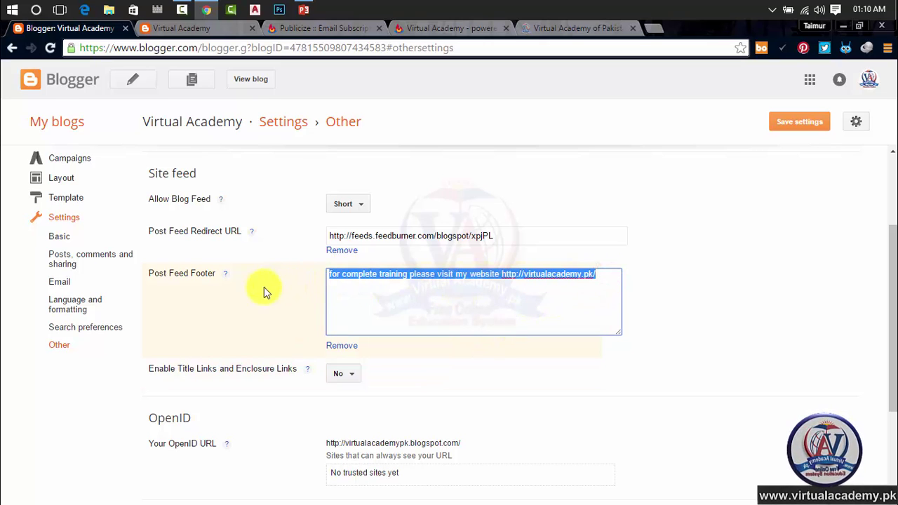
{"action": "left_click", "coordinate": [601, 274]}
{"action": "left_click_drag", "start_coordinate": [601, 273], "coordinate": [322, 281]}
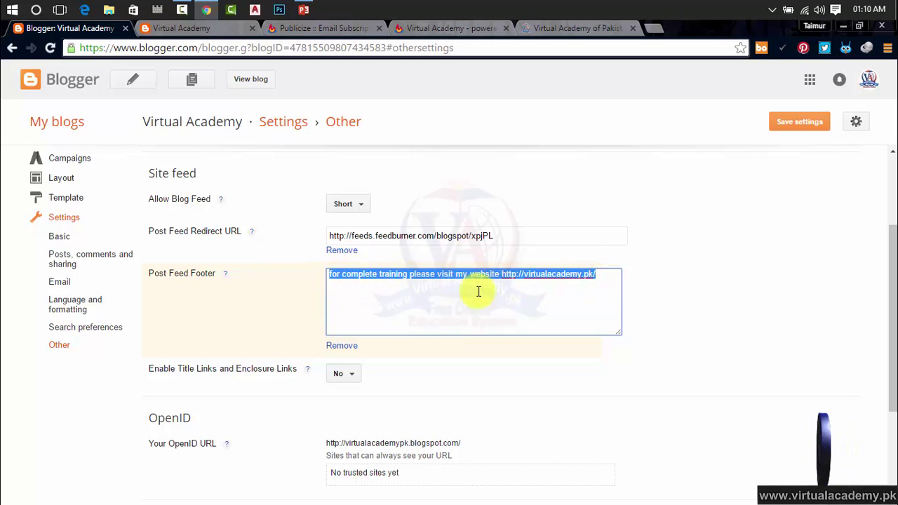
{"action": "left_click", "coordinate": [672, 288]}
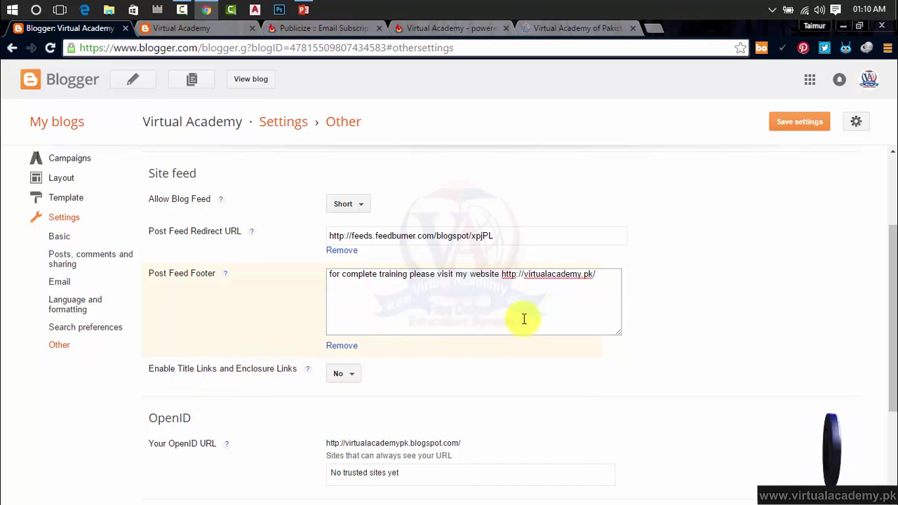
{"action": "left_click_drag", "start_coordinate": [597, 275], "coordinate": [326, 275]}
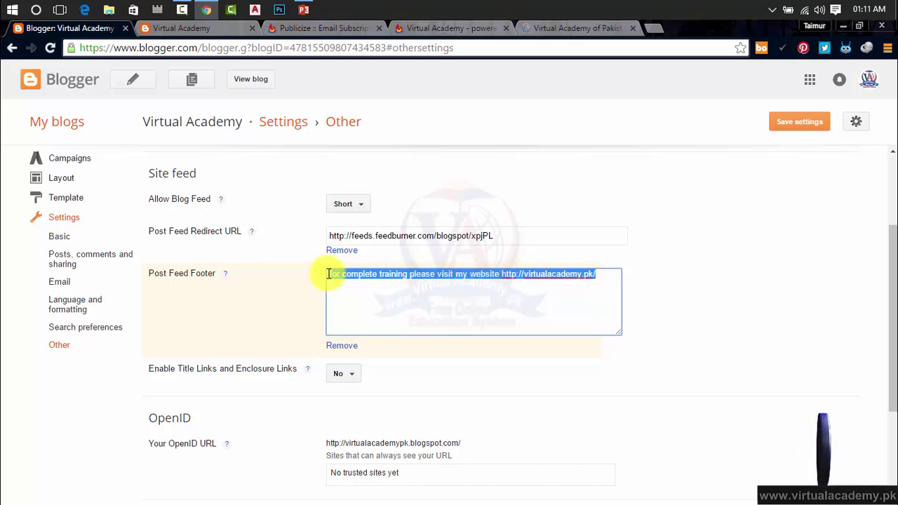
{"action": "left_click", "coordinate": [671, 285]}
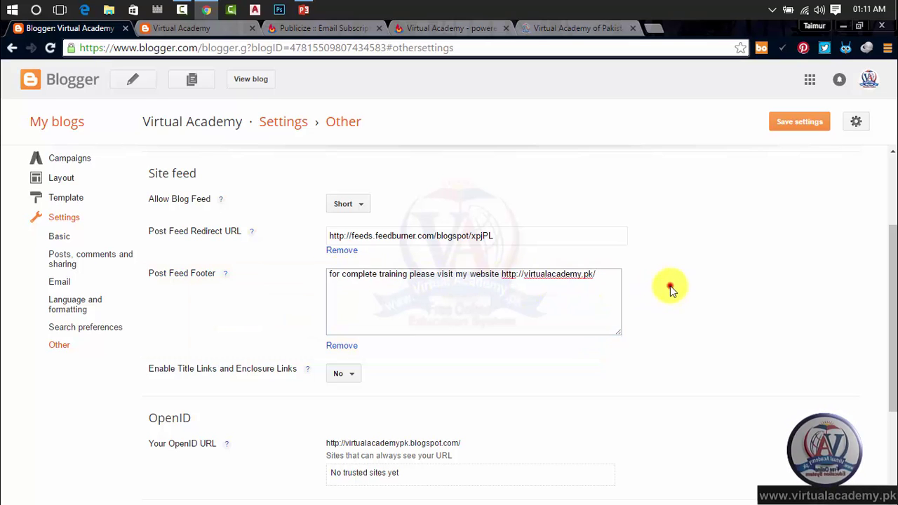
Step: Capitalize the first letter of the Post Feed Footer sentence so it starts with "For"
{"action": "left_click", "coordinate": [328, 272]}
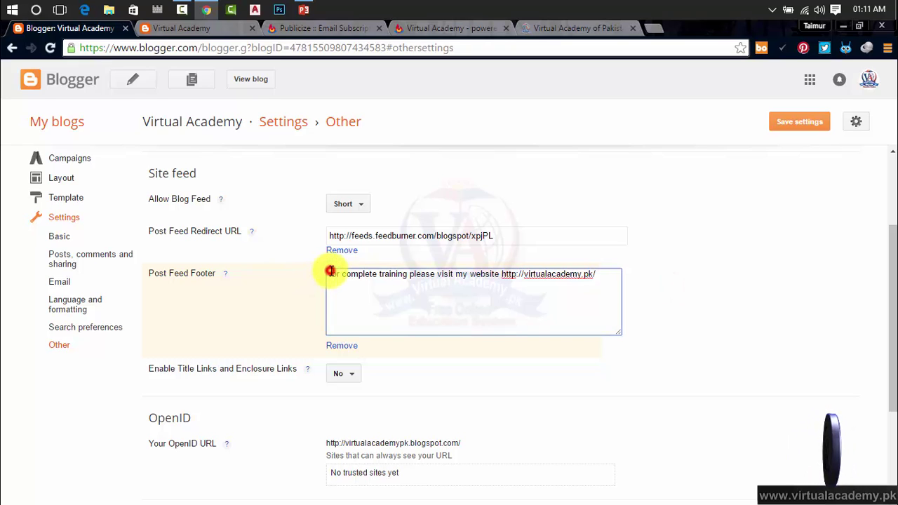
{"action": "left_click", "coordinate": [331, 275]}
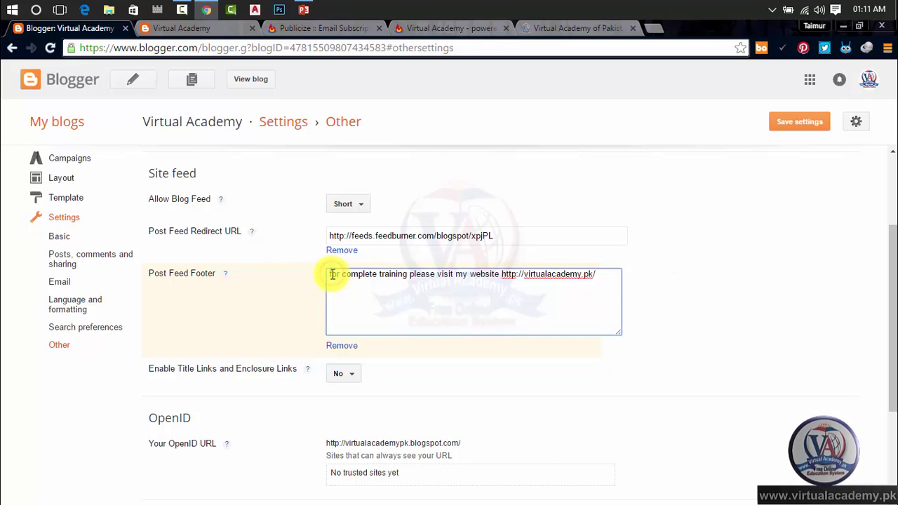
{"action": "key", "text": "Delete"}
{"action": "type", "text": "F"}
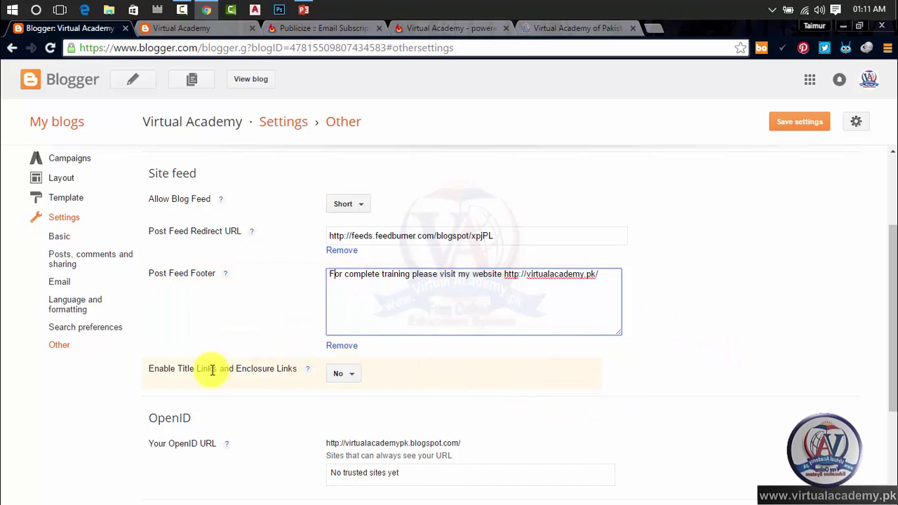
Step: Keep Enable Title Links and Enclosure Links set to No and save the blog's settings
{"action": "left_click", "coordinate": [341, 374]}
{"action": "left_click", "coordinate": [342, 419]}
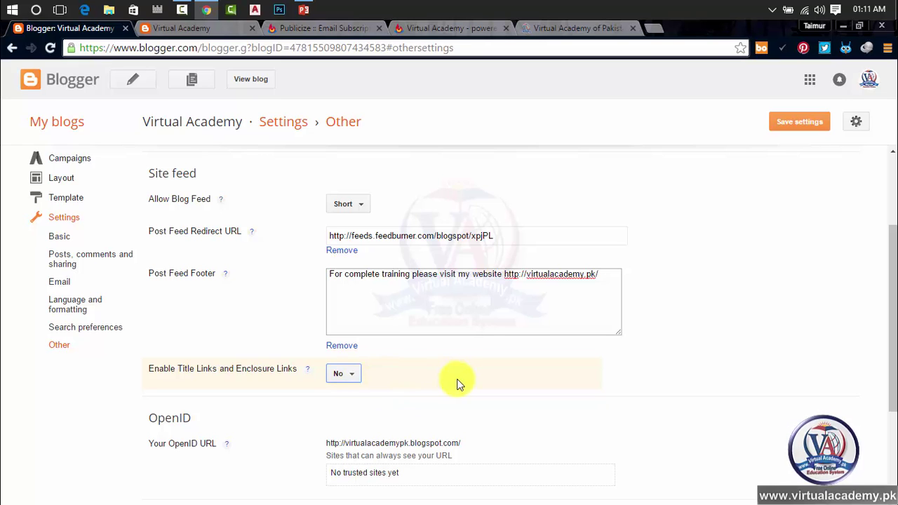
{"action": "left_click", "coordinate": [792, 123]}
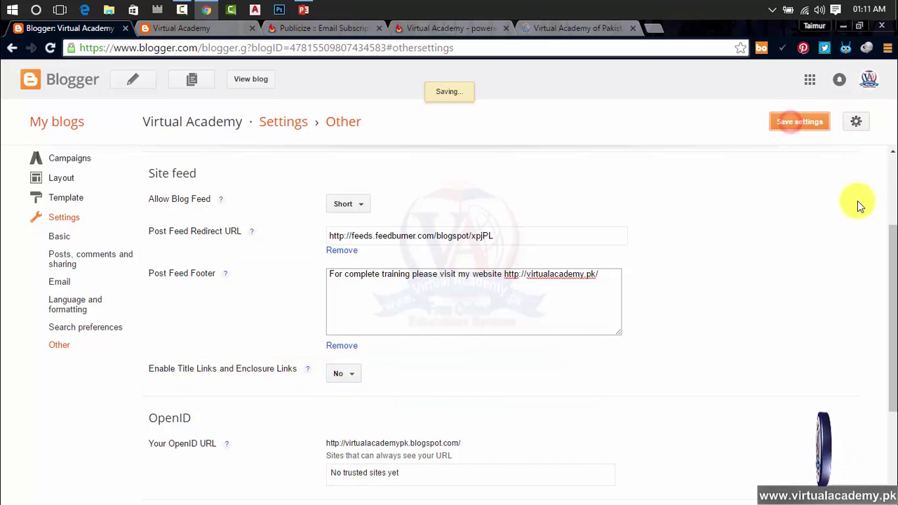
Step: Reload the live blog, and close all browser tabs except the Blogger settings
{"action": "left_click", "coordinate": [176, 28]}
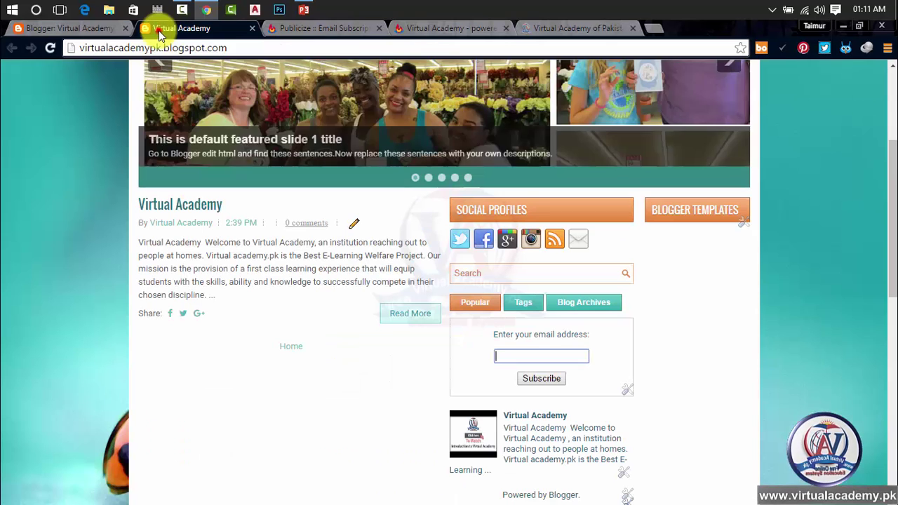
{"action": "left_click", "coordinate": [52, 48]}
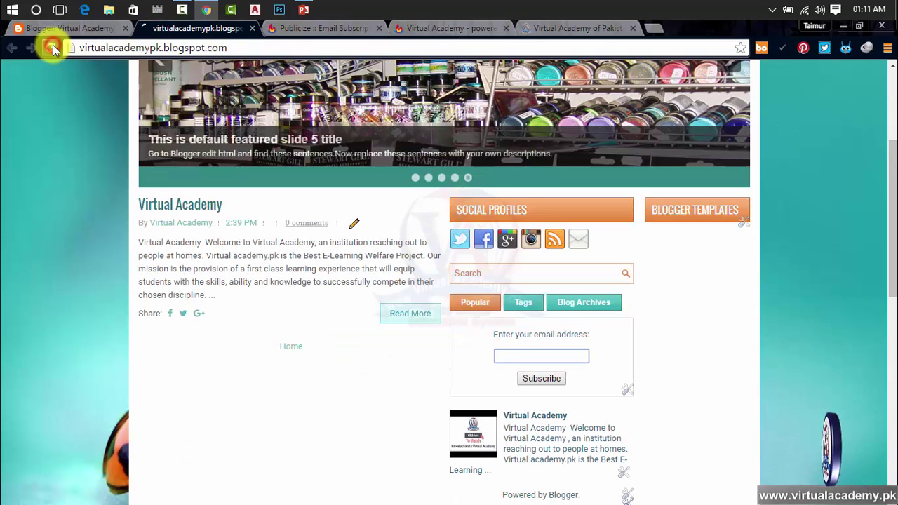
{"action": "left_click", "coordinate": [249, 30]}
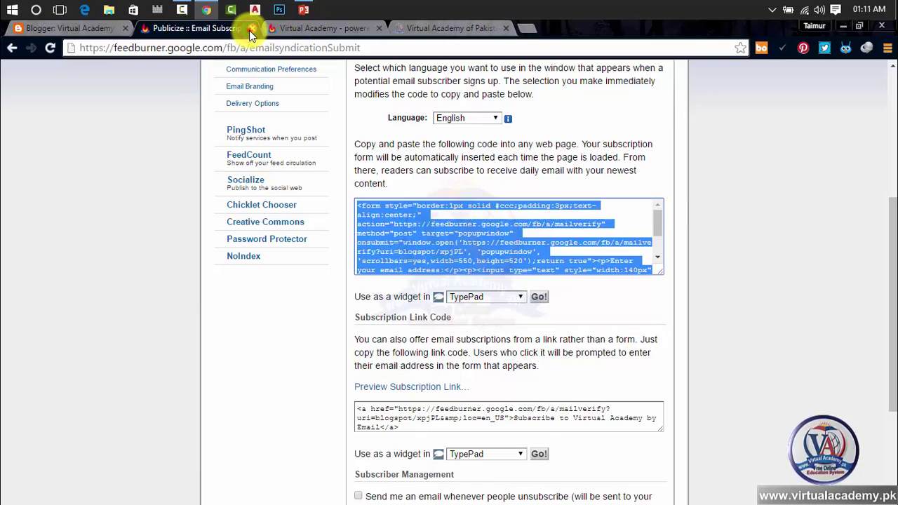
{"action": "left_click", "coordinate": [249, 31]}
{"action": "left_click", "coordinate": [251, 29]}
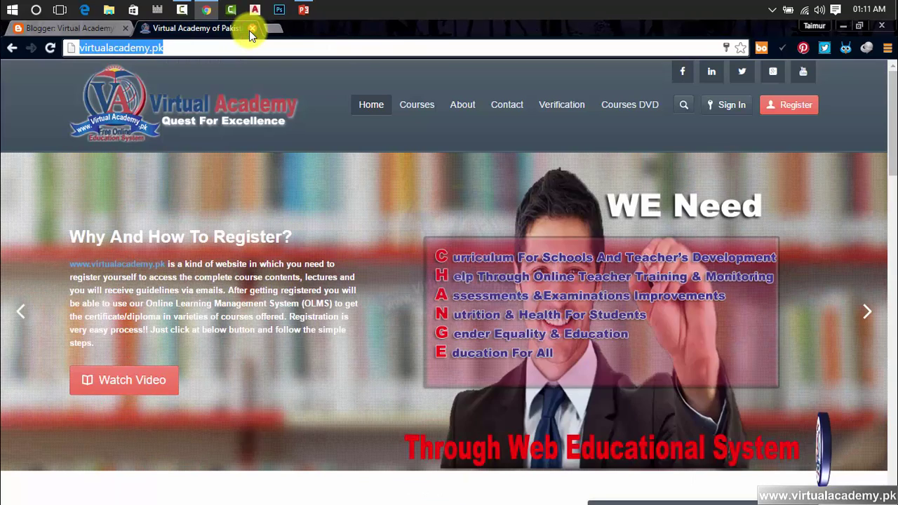
{"action": "left_click", "coordinate": [250, 28]}
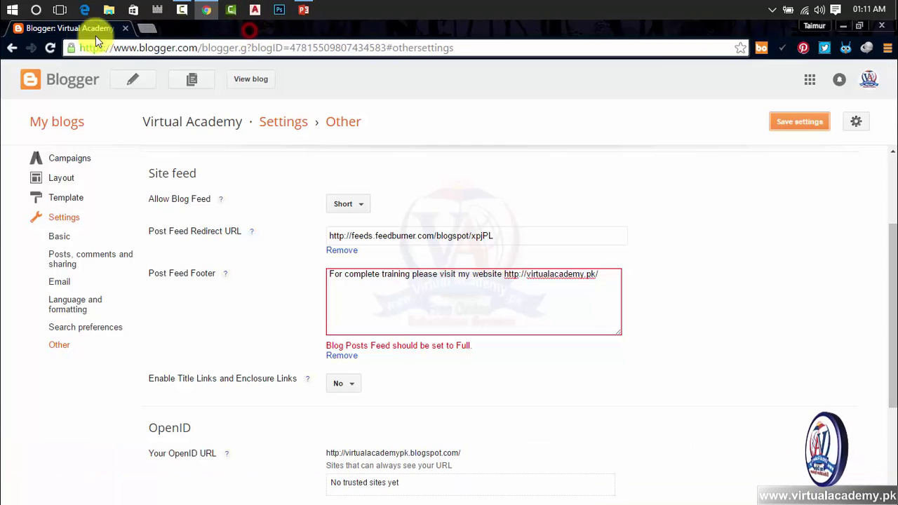
Step: View the live blog from Blogger and examine the RSS feed linked under Social Profiles
{"action": "left_click", "coordinate": [242, 79]}
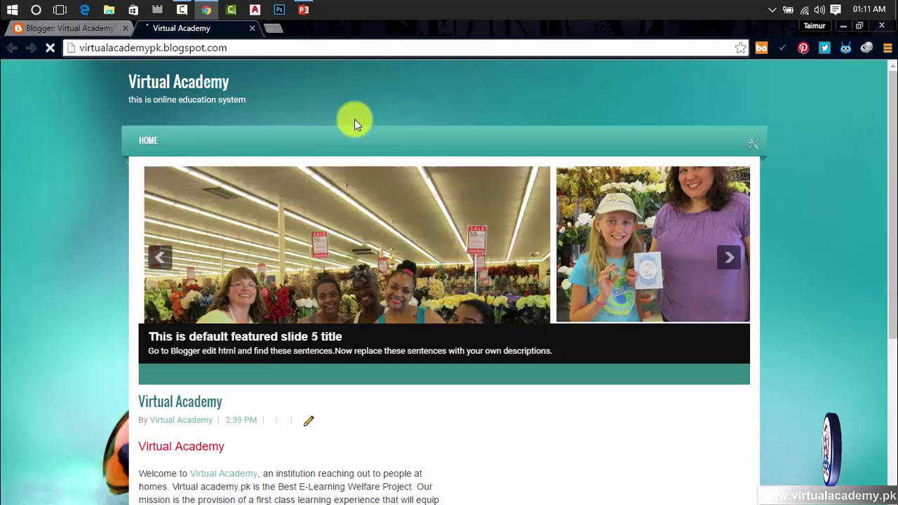
{"action": "scroll", "coordinate": [596, 342], "scroll_direction": "down", "scroll_amount": 4}
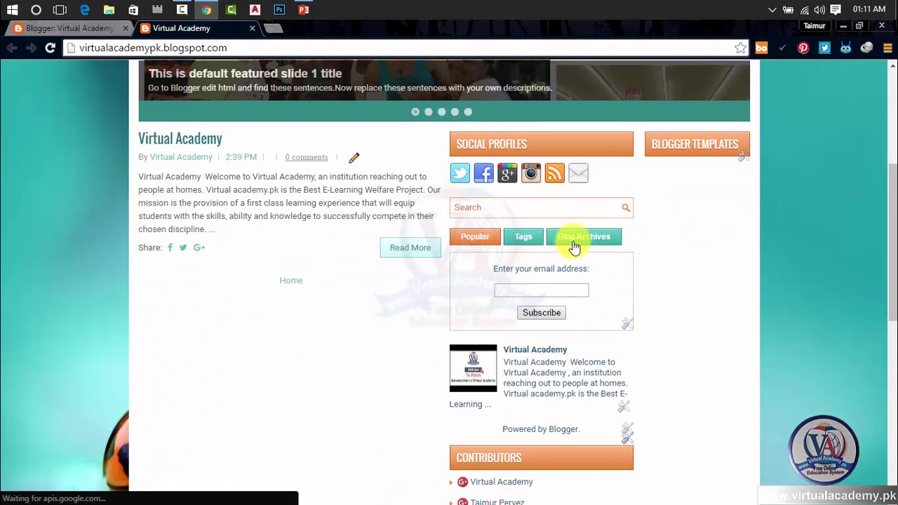
{"action": "left_click", "coordinate": [556, 174]}
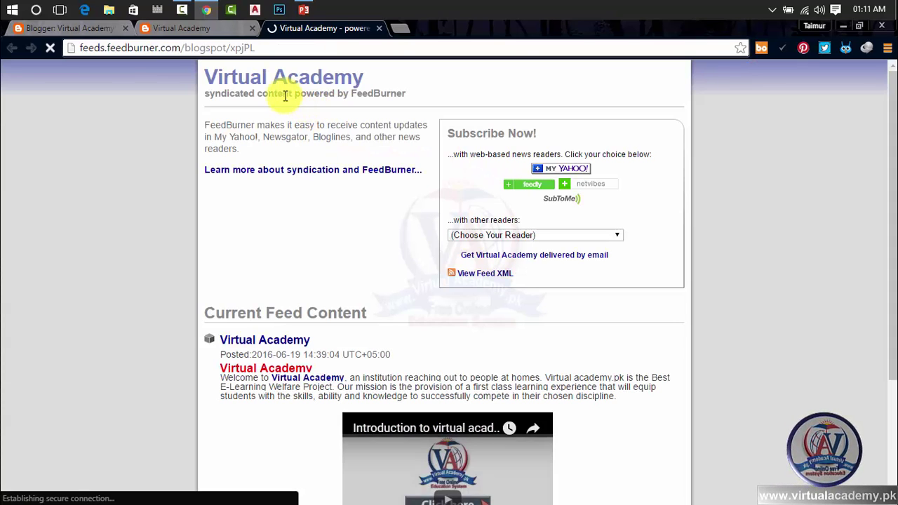
{"action": "left_click", "coordinate": [379, 29]}
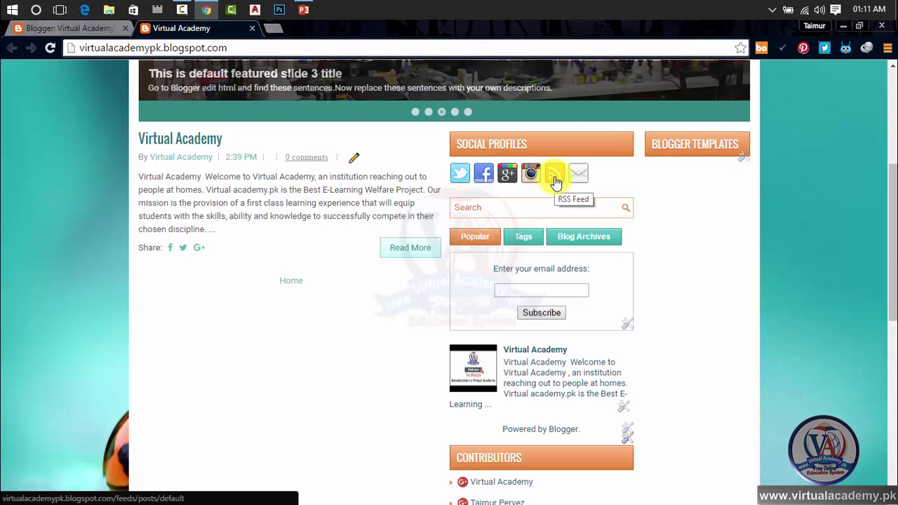
{"action": "left_click", "coordinate": [554, 179]}
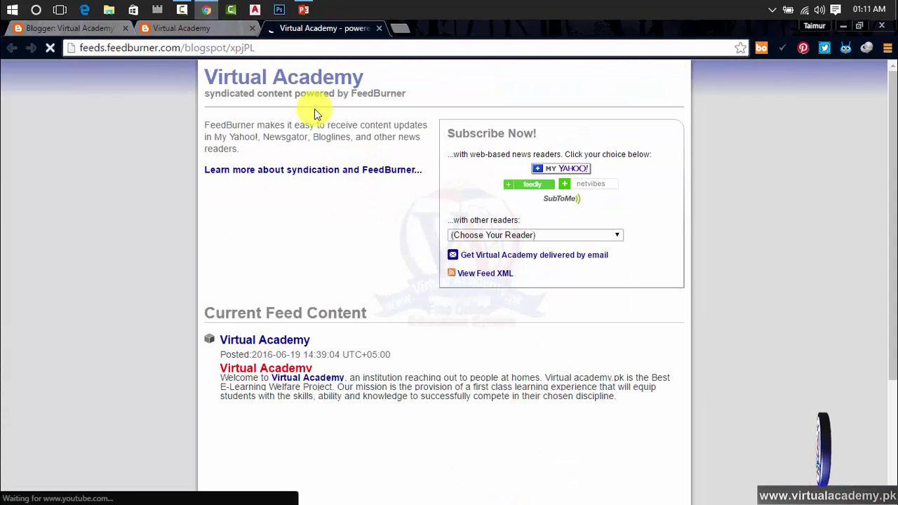
{"action": "scroll", "coordinate": [321, 190], "scroll_direction": "down", "scroll_amount": 3}
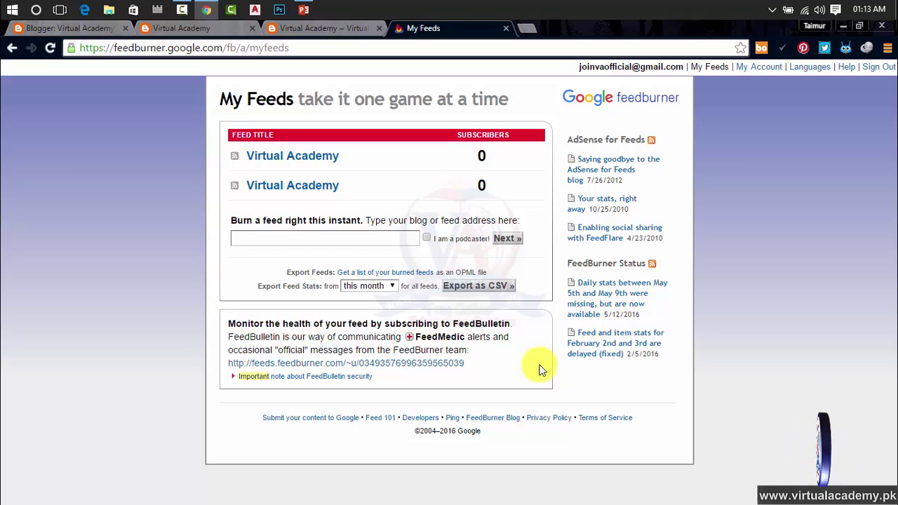
Step: Close the FeedBurner My Feeds page and return to the Virtual Academy post on the live blog
{"action": "left_click", "coordinate": [505, 28]}
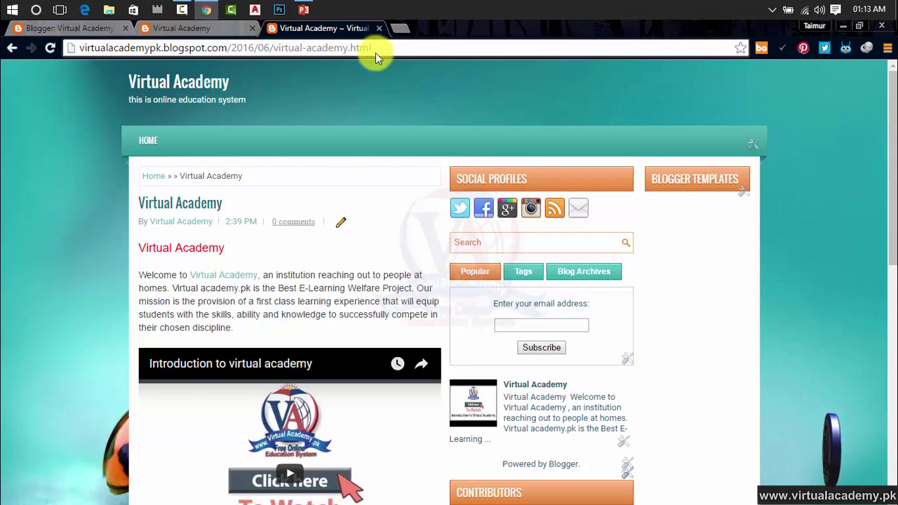
{"action": "left_click", "coordinate": [400, 28]}
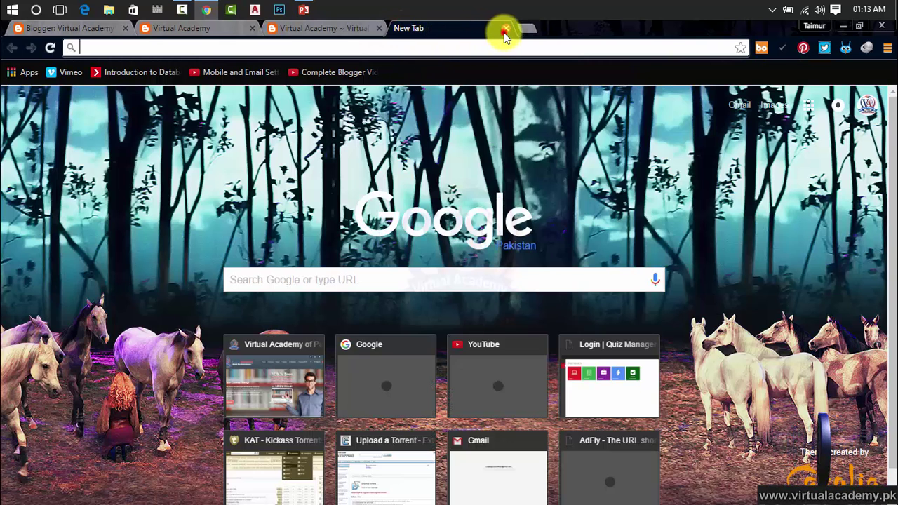
{"action": "left_click", "coordinate": [506, 28]}
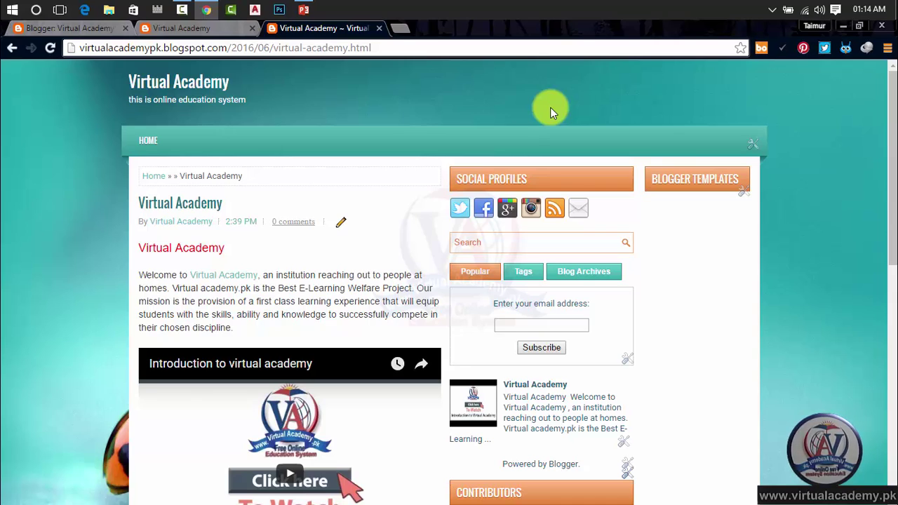